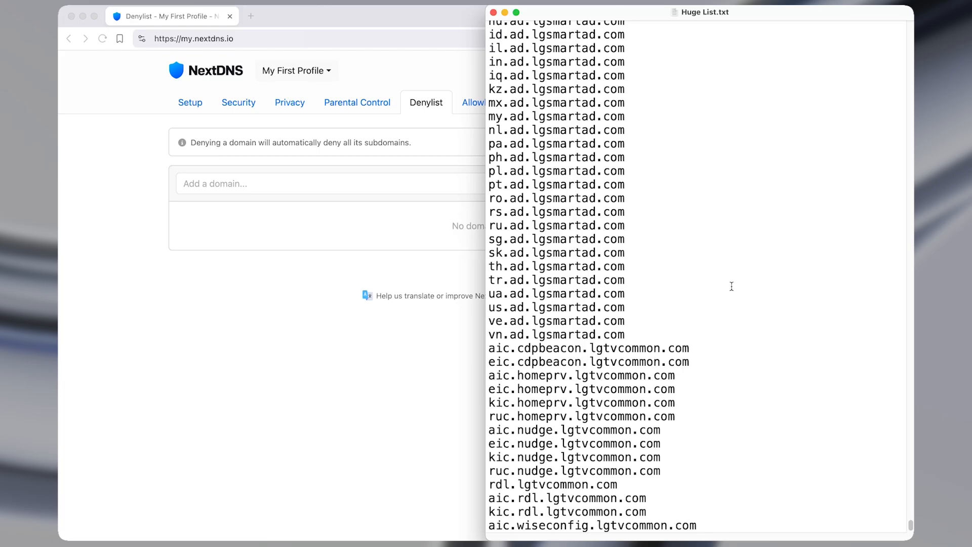
# Copy the first domain, ads.facebook.com, from Huge List.txt and add it to the NextDNS denylist in the browser
pyautogui.scroll(20, 908, 514)
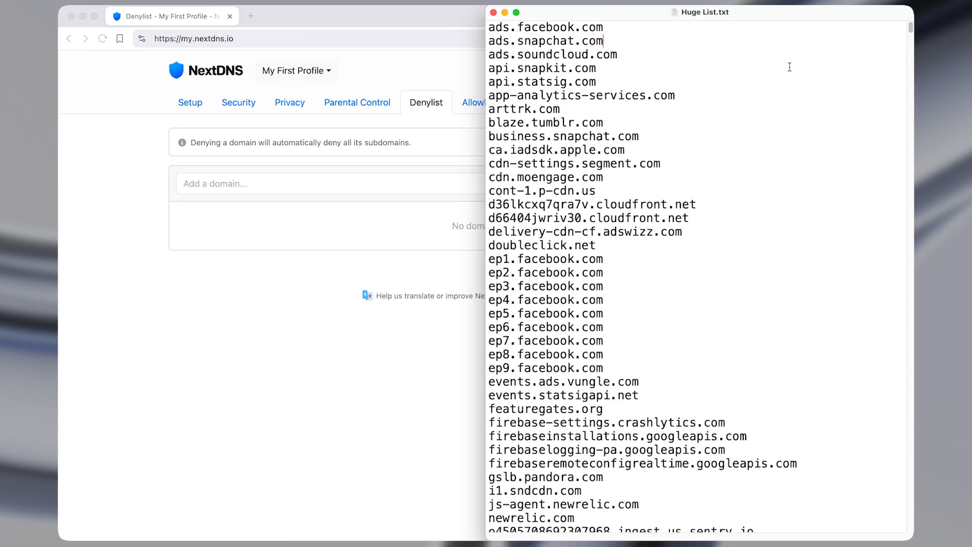
pyautogui.click(362, 349)
pyautogui.press('ctrl+shift+super+comma')
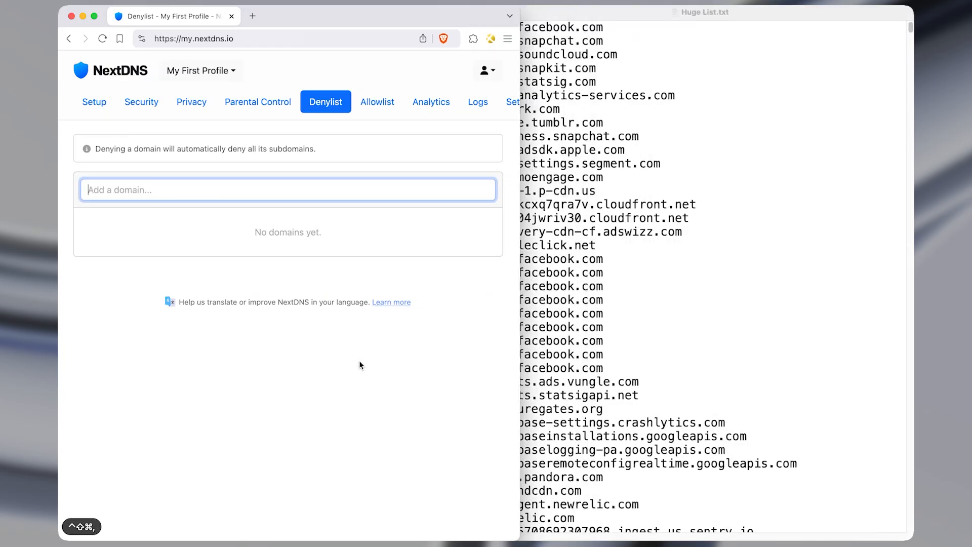
pyautogui.tripleClick(545, 25)
pyautogui.press('super+c')
pyautogui.click(274, 190)
pyautogui.press('super+v')
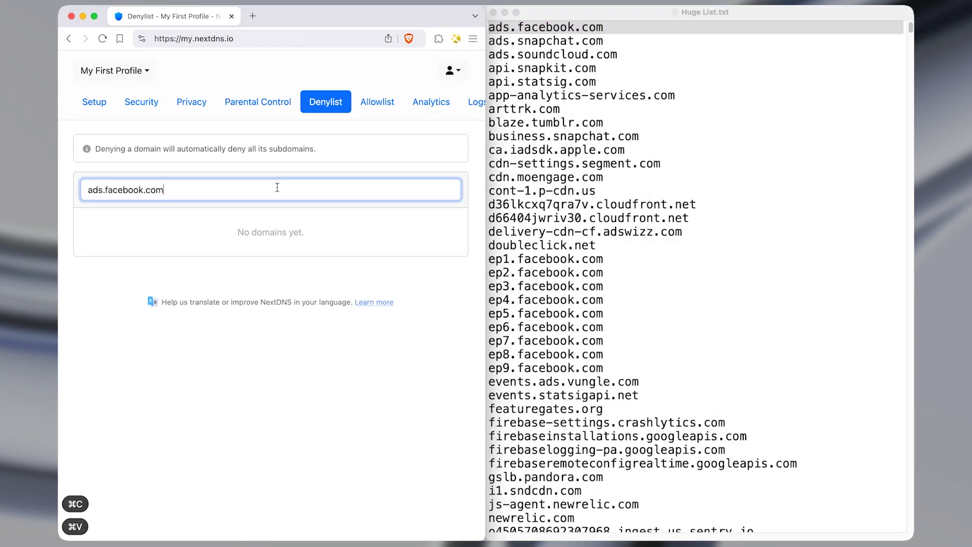
pyautogui.press('Return')
# Copy ads.snapchat.com from Huge List.txt and add it to the NextDNS denylist
pyautogui.tripleClick(531, 42)
pyautogui.press('super+c')
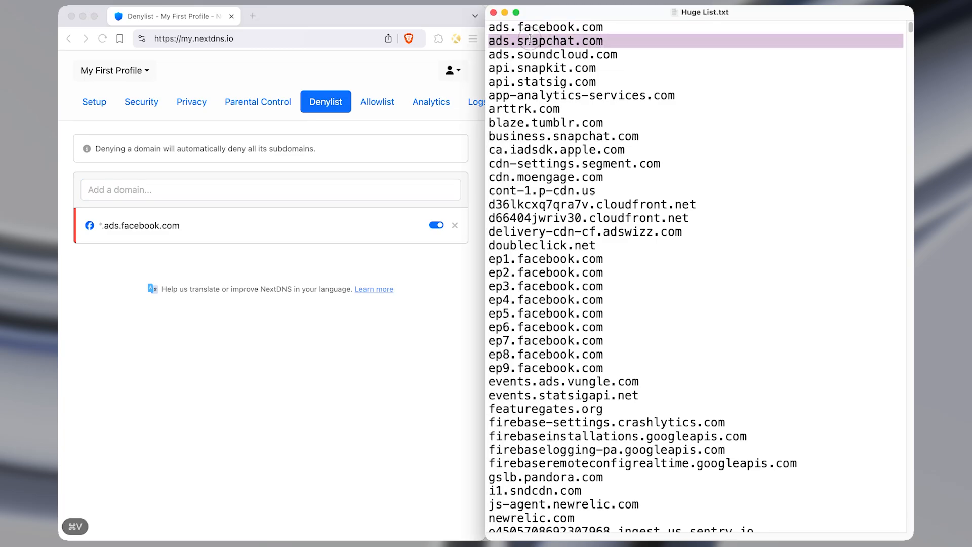
pyautogui.click(293, 197)
pyautogui.press('super+v')
pyautogui.press('Return')
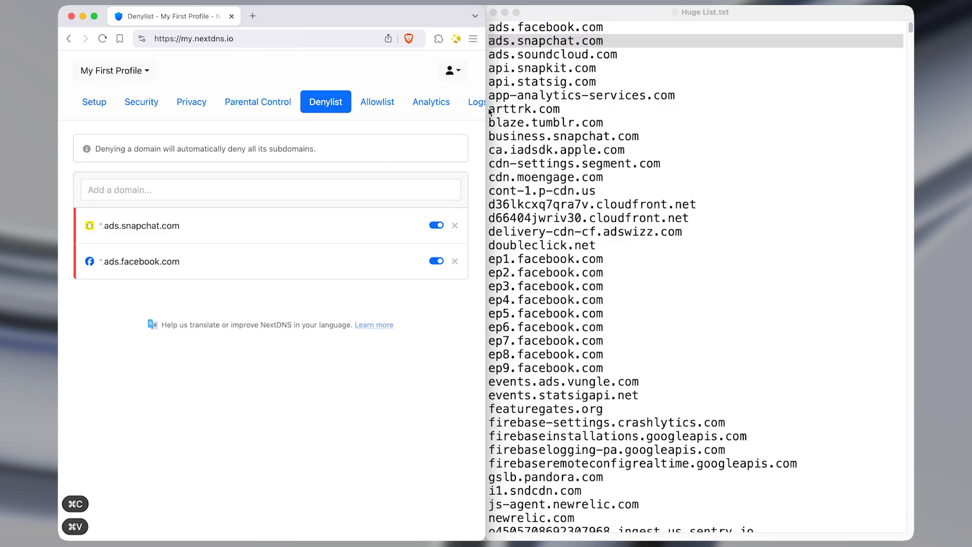
pyautogui.click(571, 59)
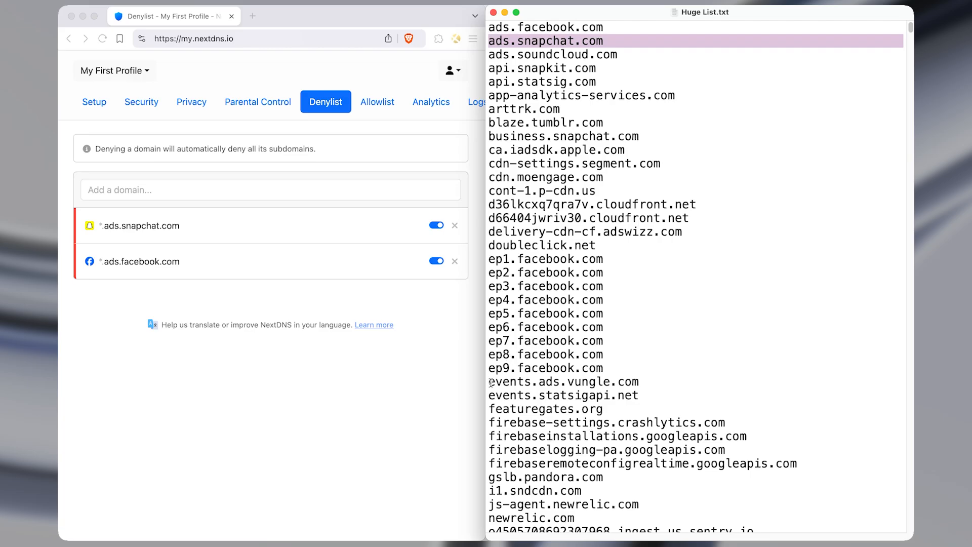
# Switch to Keyboard Maestro Editor and create a macro named "Add domains to site" in the -Automate My Job Macro group
pyautogui.click(329, 298)
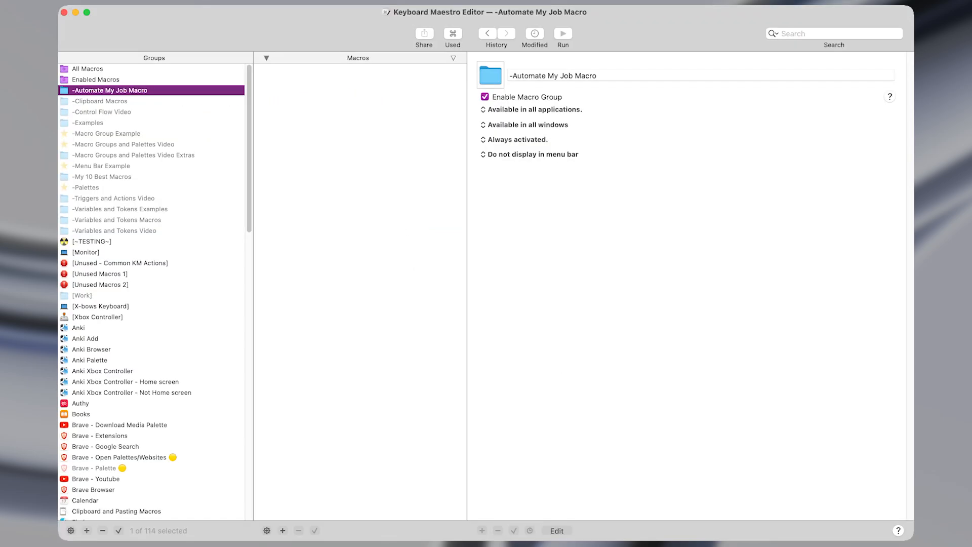
pyautogui.press('super+n')
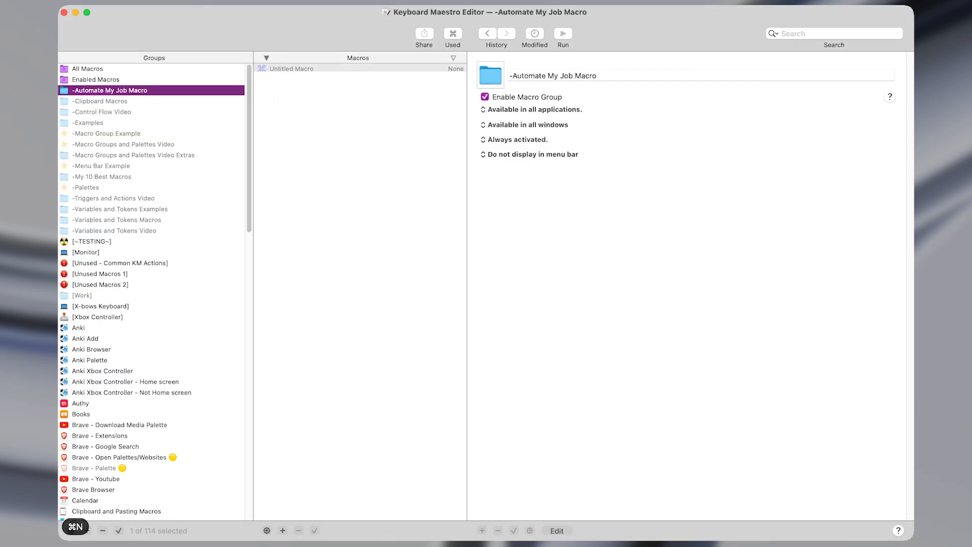
pyautogui.write('Add domains to site')
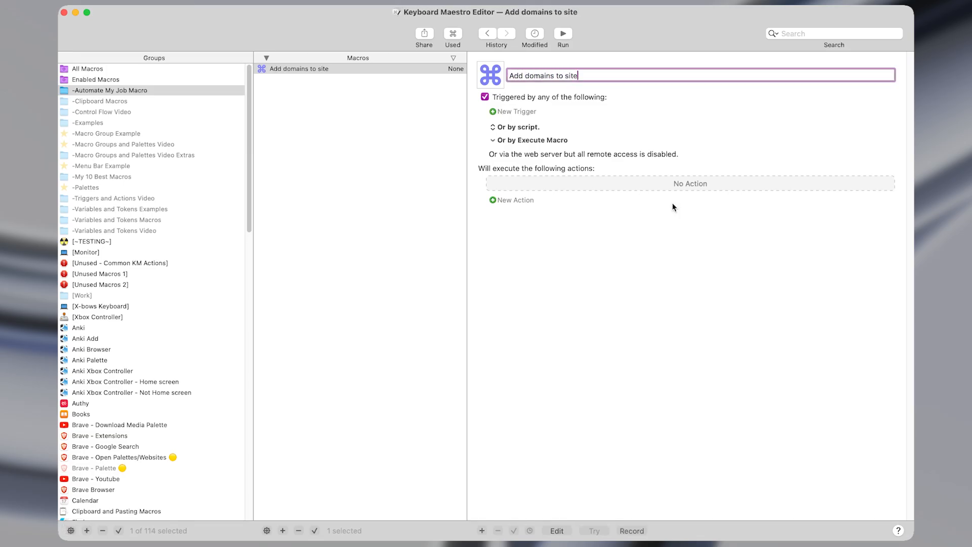
# Give the macro a Hot Key Trigger set to Control+Option+Command+1
pyautogui.click(535, 112)
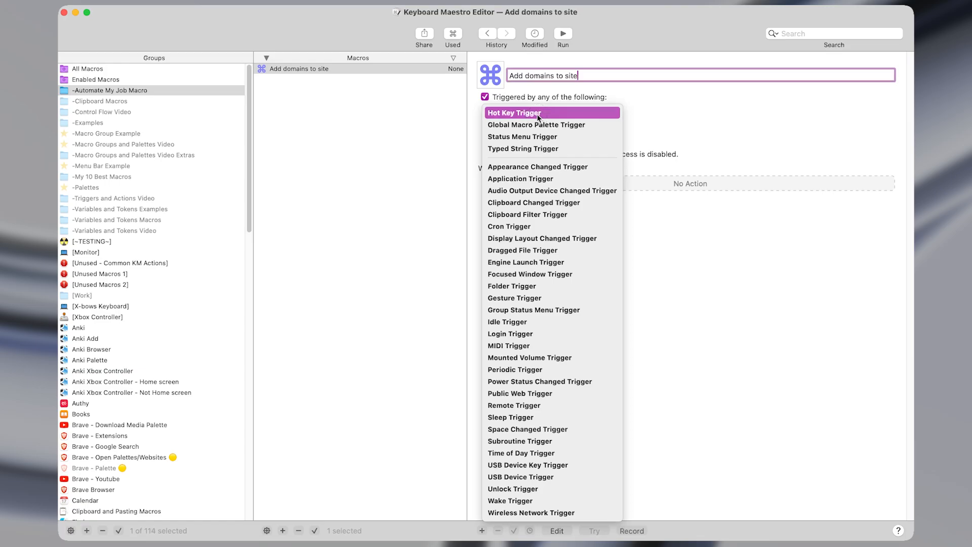
pyautogui.click(537, 113)
pyautogui.press('ctrl+alt+super+1')
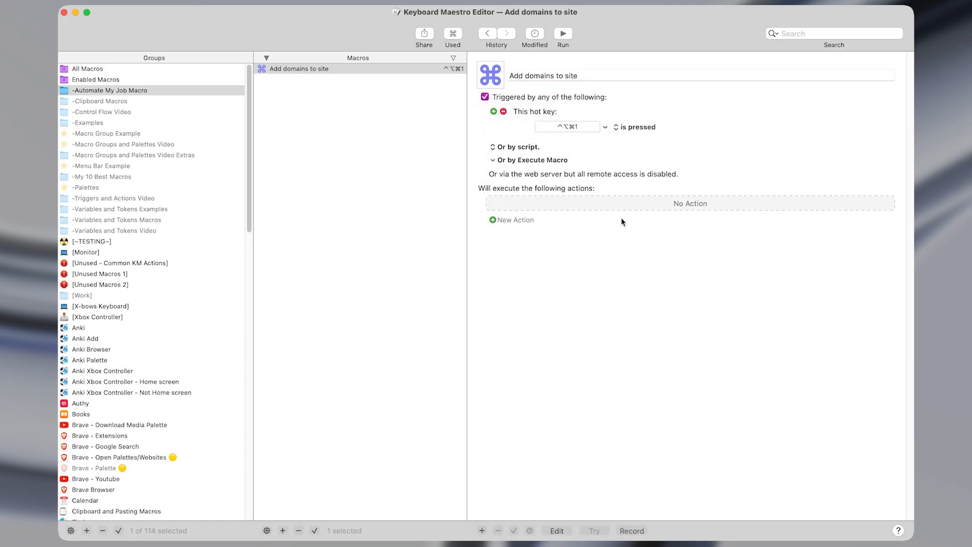
# Find the For Each action and add it to the macro
pyautogui.press('shift+super+f')
pyautogui.write('filt')
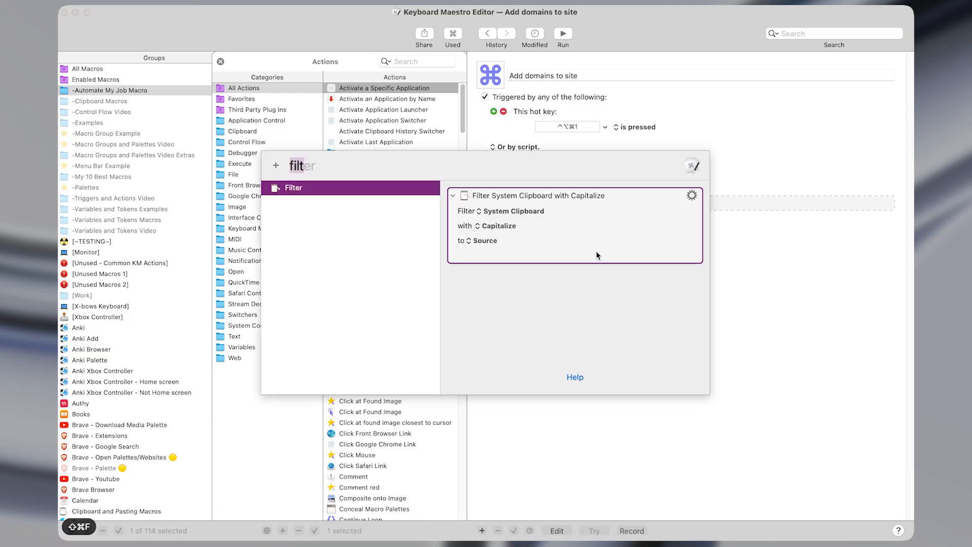
pyautogui.press('BackSpace')
pyautogui.press('BackSpace')
pyautogui.press('BackSpace')
pyautogui.write('or')
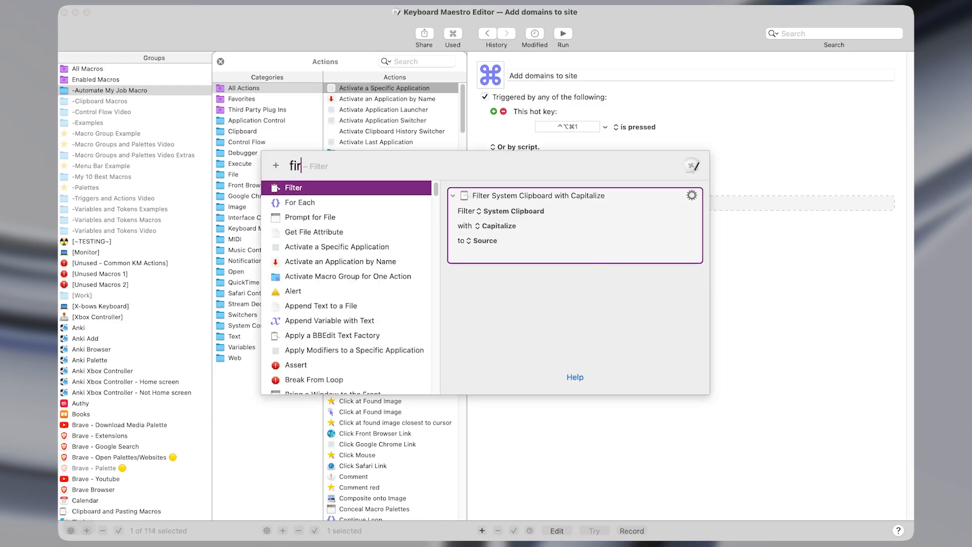
pyautogui.press('Return')
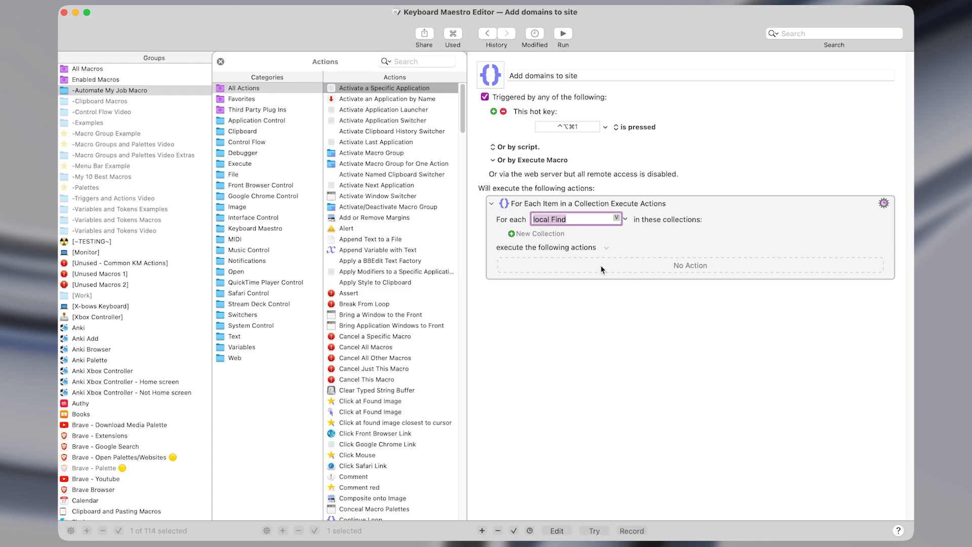
# Add a Lines In collection to the For Each action and set its source to File
pyautogui.click(560, 236)
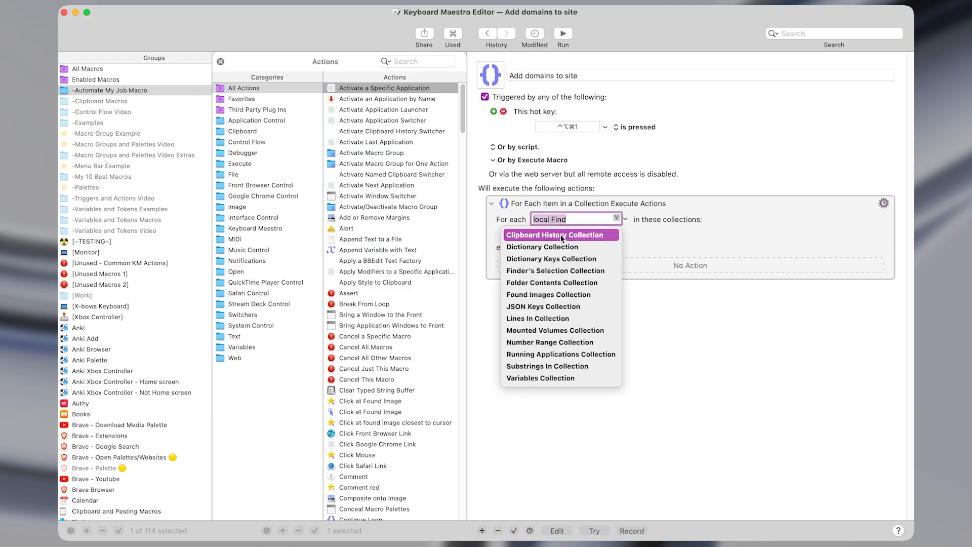
pyautogui.click(554, 318)
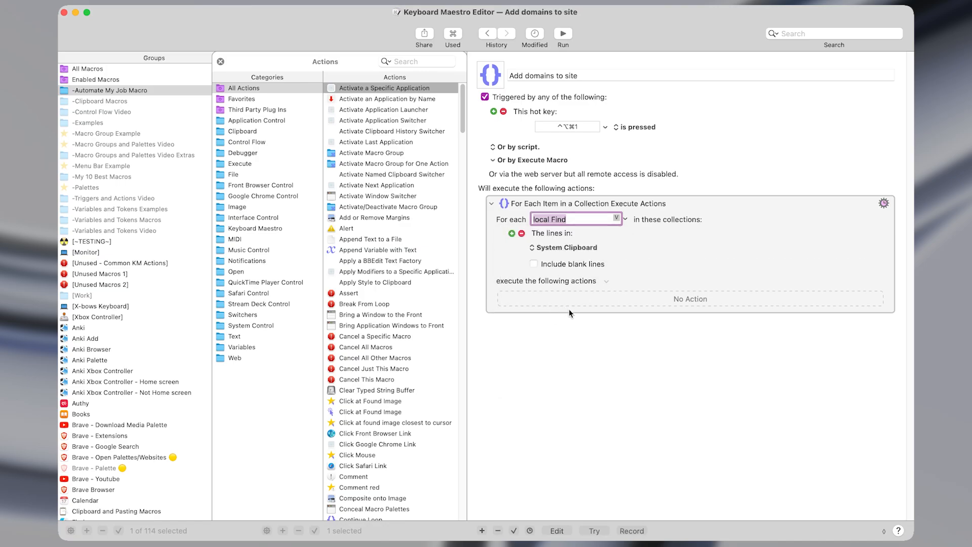
pyautogui.click(581, 250)
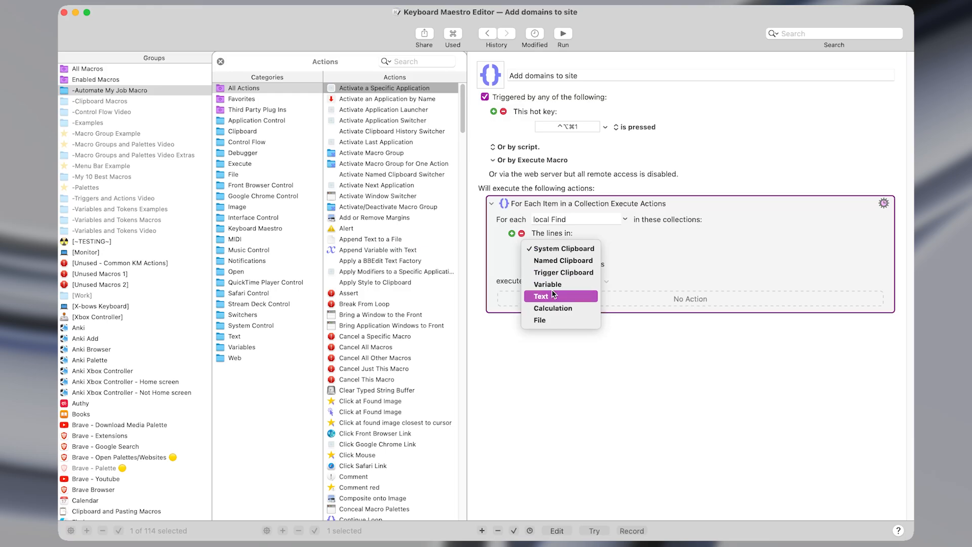
pyautogui.click(549, 320)
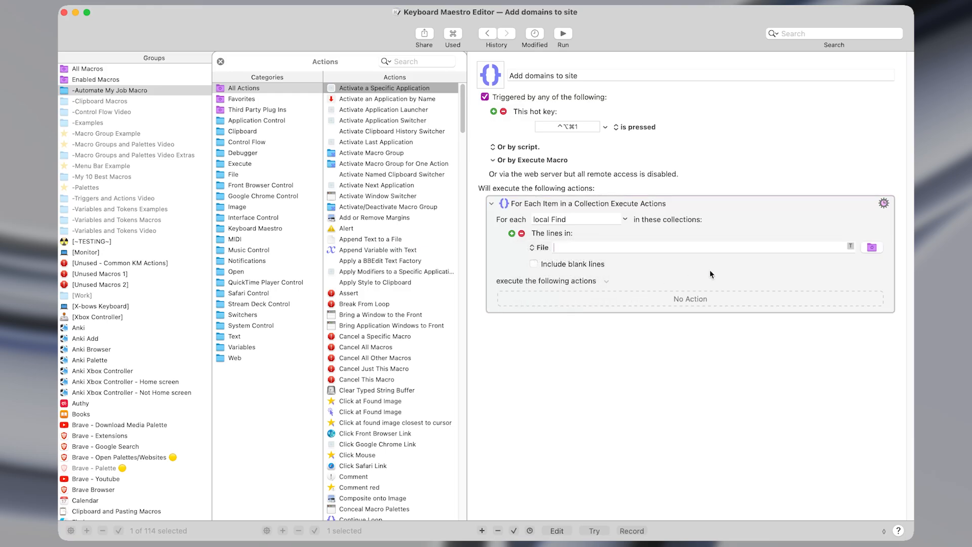
# Preview Huge List.txt in the Downloads folder and choose it as the file for the Lines In collection
pyautogui.click(872, 247)
pyautogui.click(409, 207)
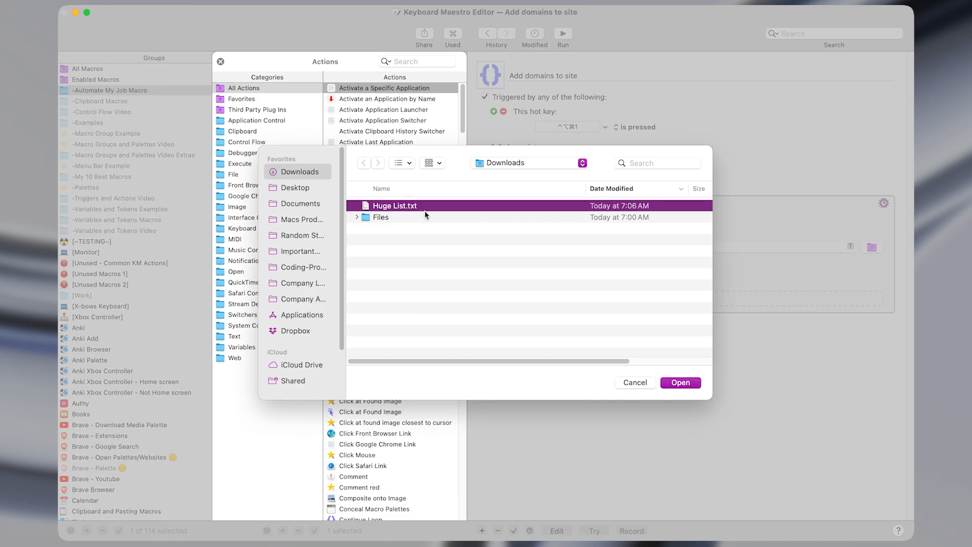
pyautogui.press('space')
pyautogui.scroll(-10, 441, 258)
pyautogui.scroll(10, 466, 163)
pyautogui.press('space')
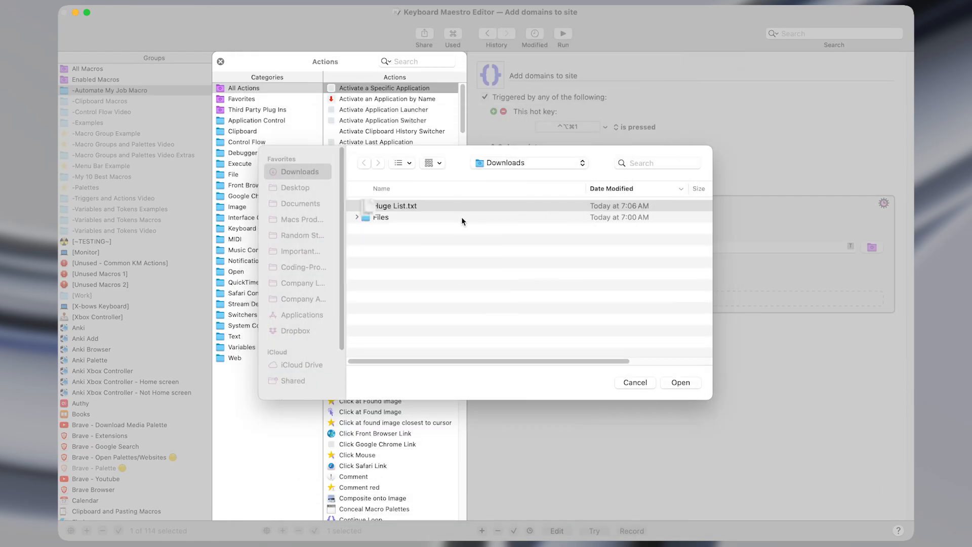
pyautogui.click(681, 374)
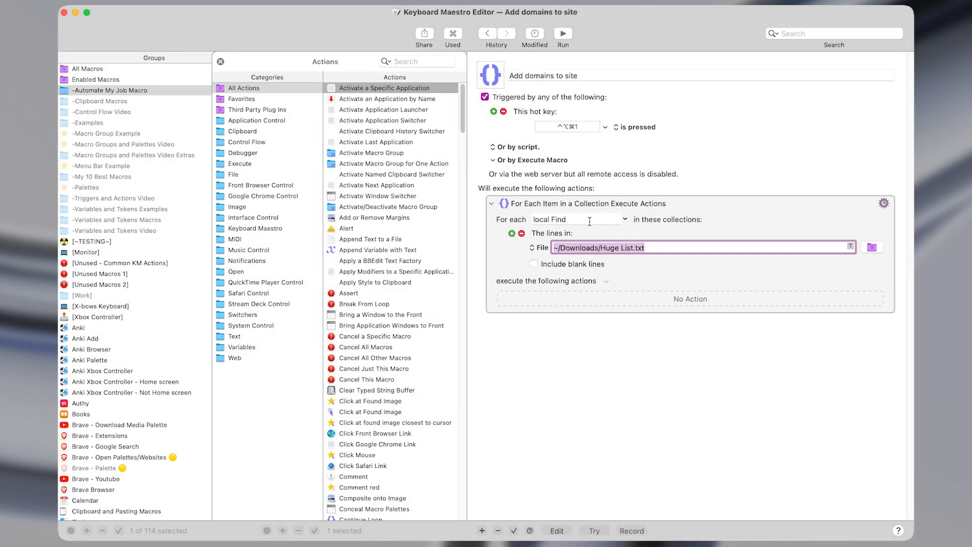
# Name the For Each loop variable "Local Site" and select the loop's empty action area
pyautogui.click(579, 221)
pyautogui.press('super+a')
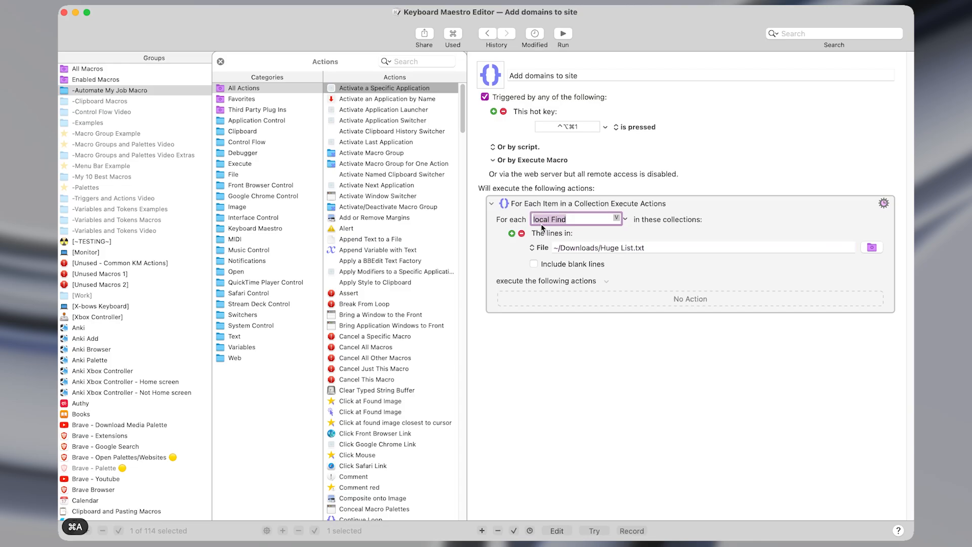
pyautogui.write('Local Site')
pyautogui.click(533, 214)
pyautogui.tripleClick(549, 219)
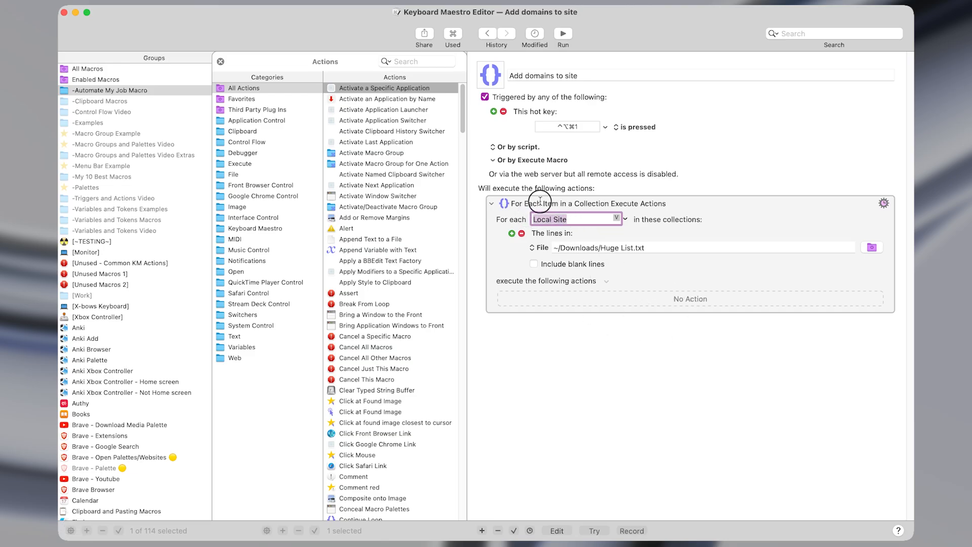
pyautogui.click(580, 308)
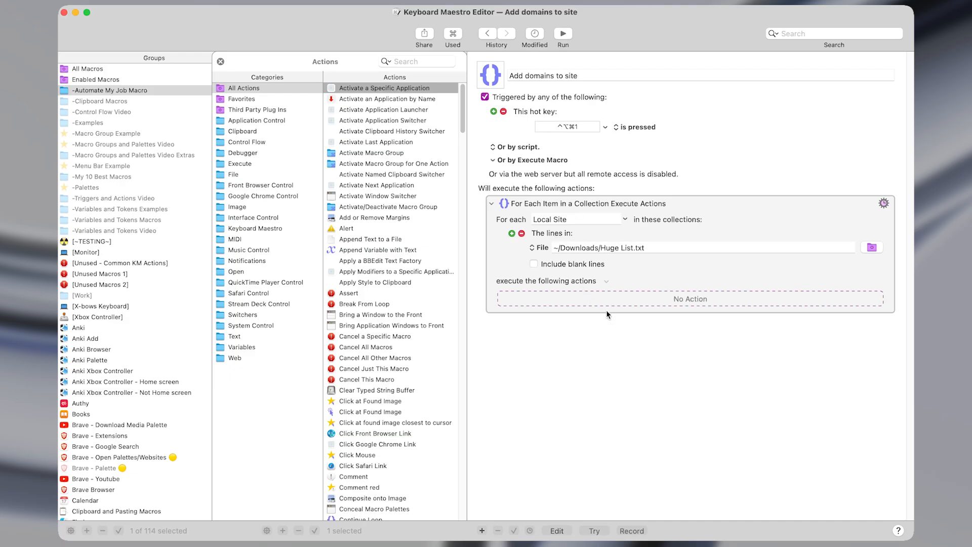
# Return to Huge List.txt and the browser, copy ads.soundcloud.com, and add it to the NextDNS denylist
pyautogui.hotkey('ctrl', 'alt', 'q')
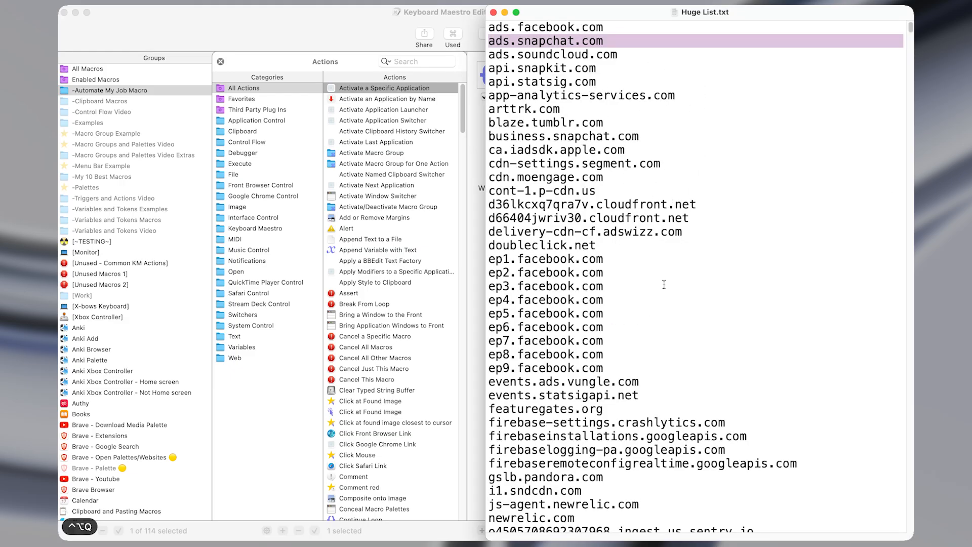
pyautogui.hotkey('ctrl', 'alt', 'x')
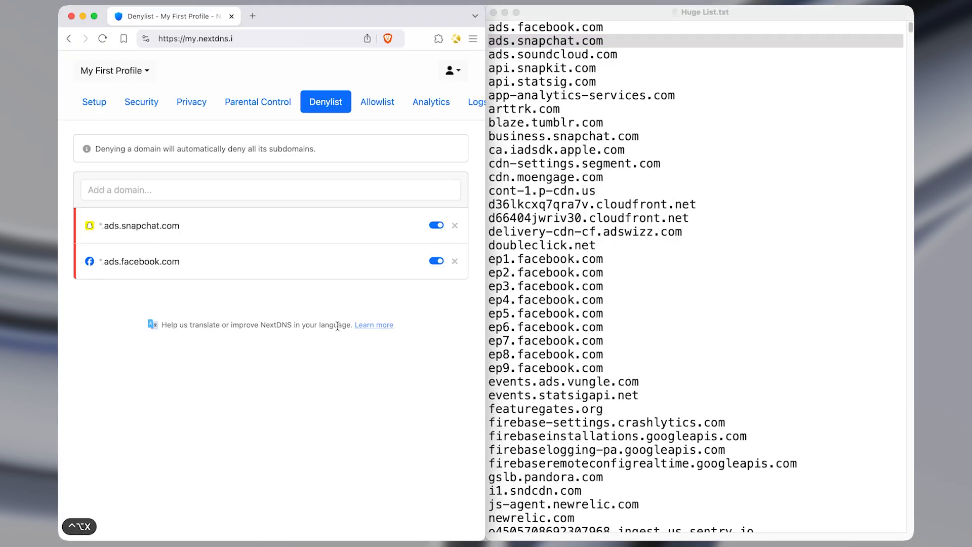
pyautogui.click(603, 84)
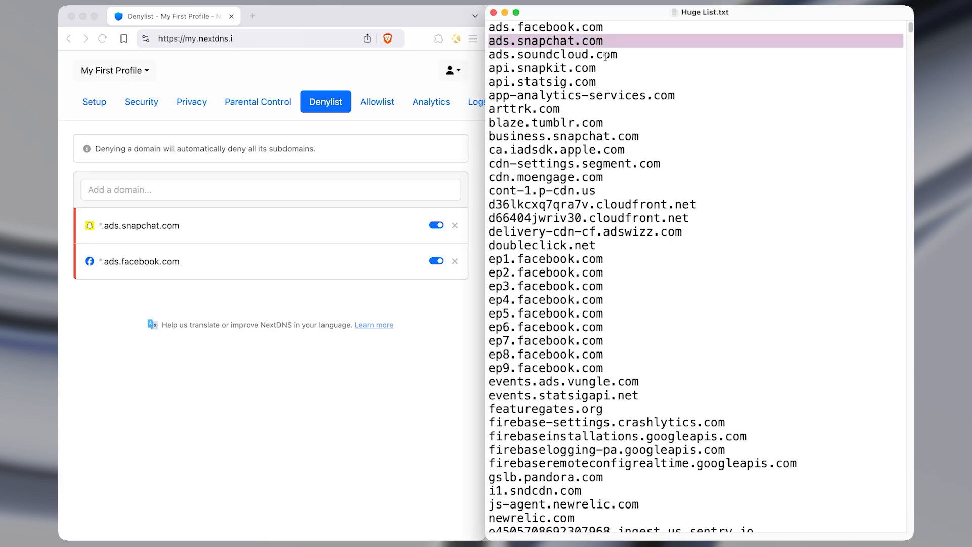
pyautogui.click(621, 54)
pyautogui.moveTo(622, 54); pyautogui.dragTo(490, 54)
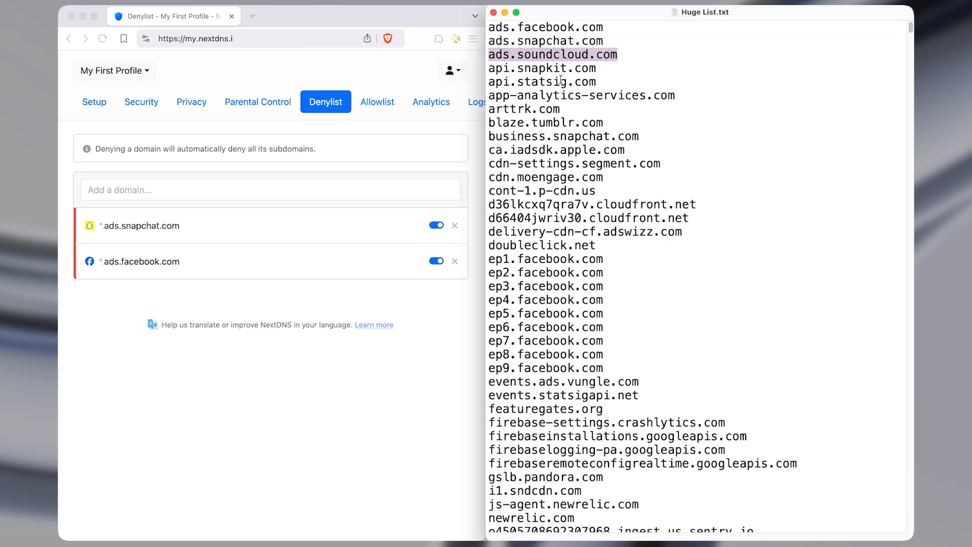
pyautogui.press('super+c')
pyautogui.click(325, 188)
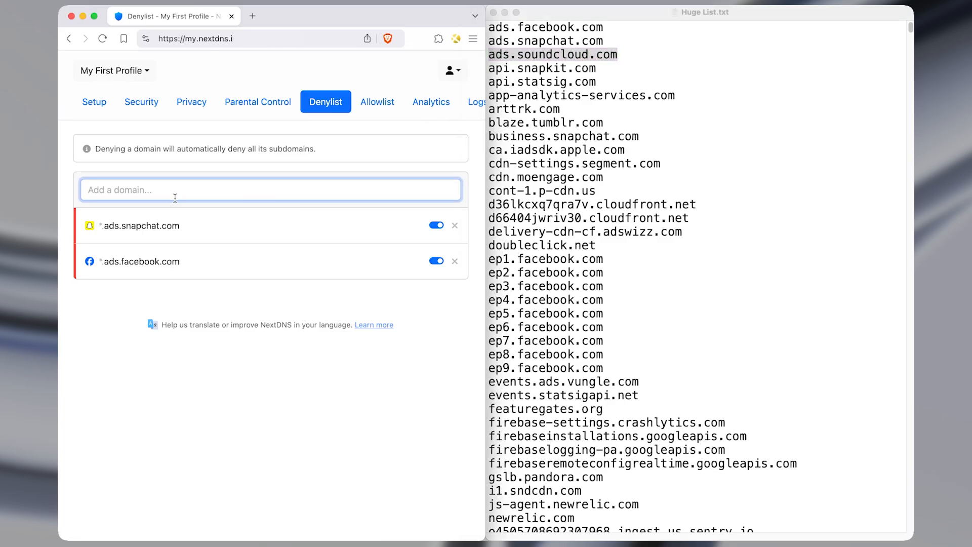
pyautogui.press('super+v')
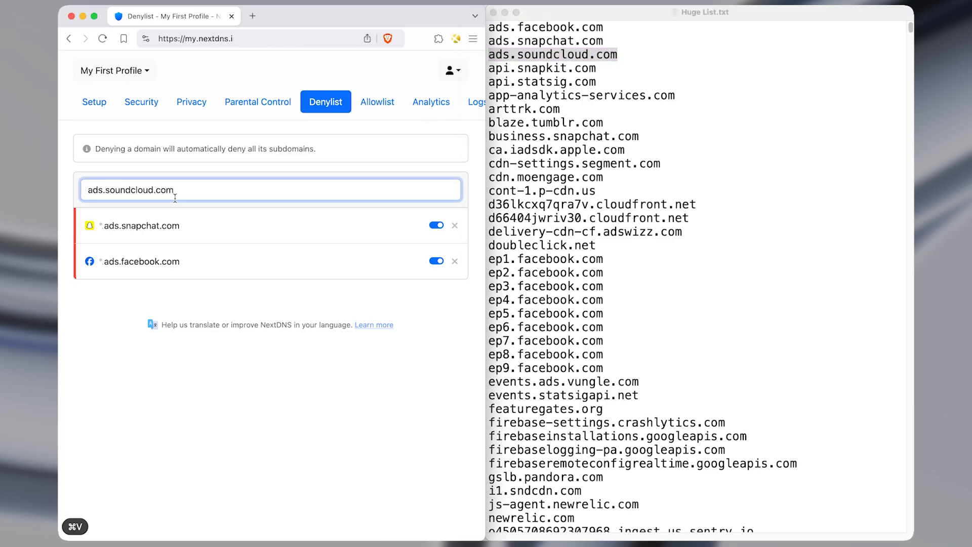
pyautogui.press('Return')
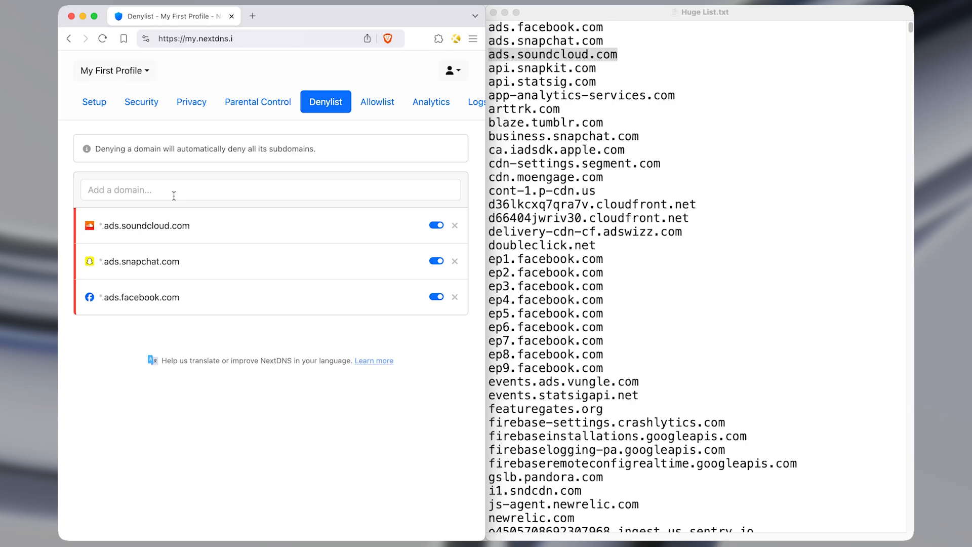
pyautogui.click(172, 195)
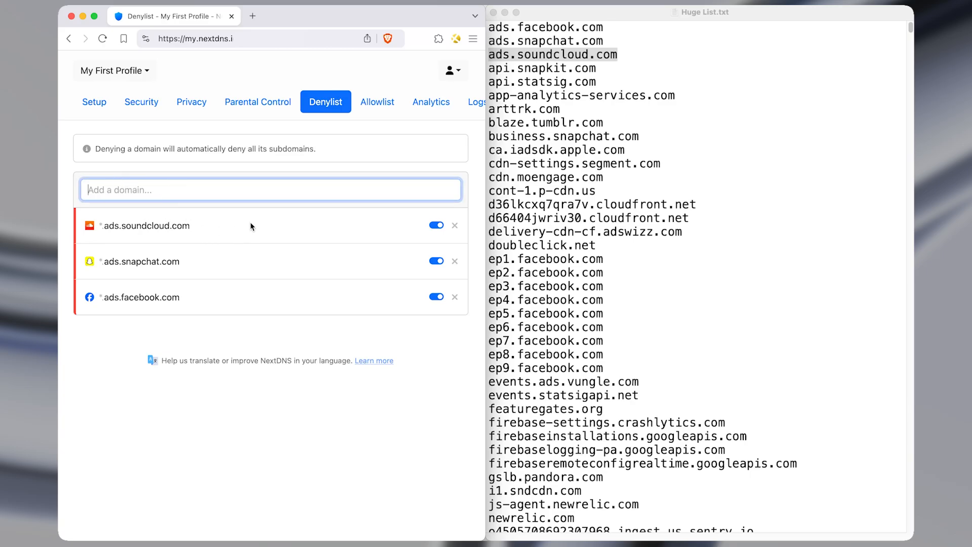
# Switch to Keyboard Maestro, add an Insert Text action inside the For Each loop, and set it to insert styled text by pasting
pyautogui.hotkey('ctrl', 'alt', 'w')
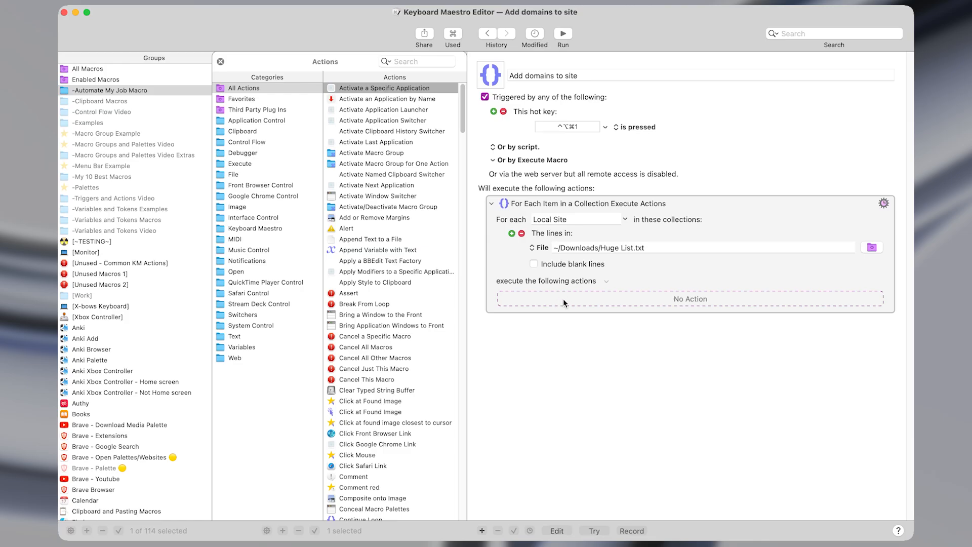
pyautogui.press('shift+super+f')
pyautogui.write('for')
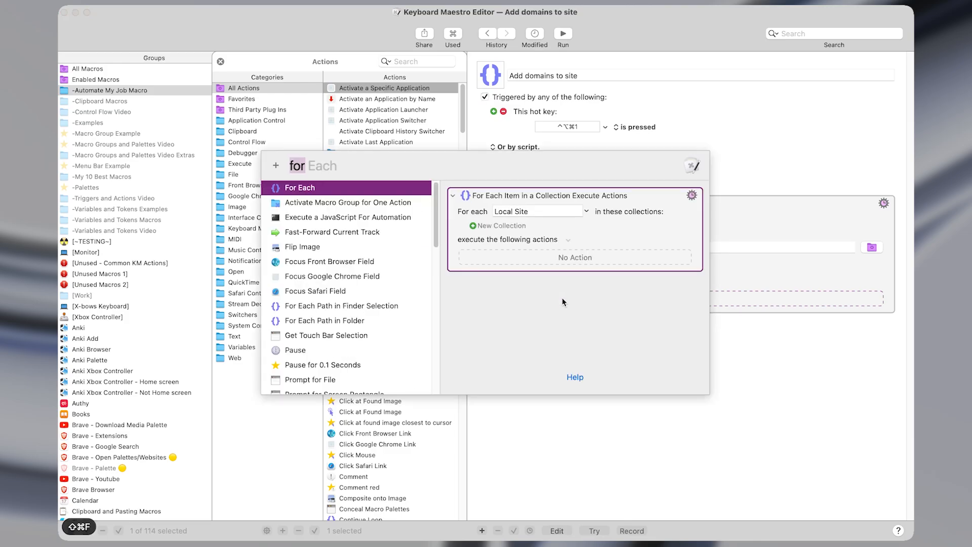
pyautogui.press('BackSpace')
pyautogui.write('inse')
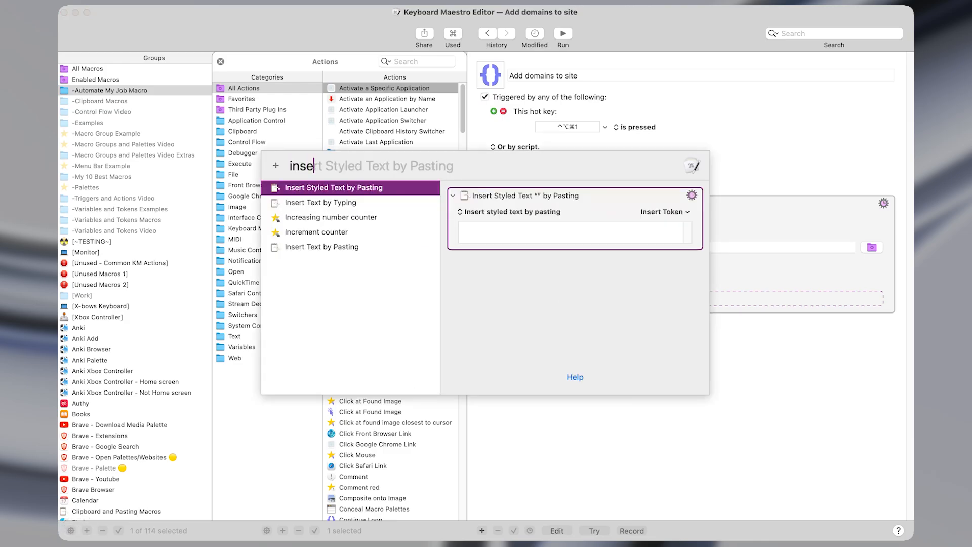
pyautogui.press('Down')
pyautogui.press('Return')
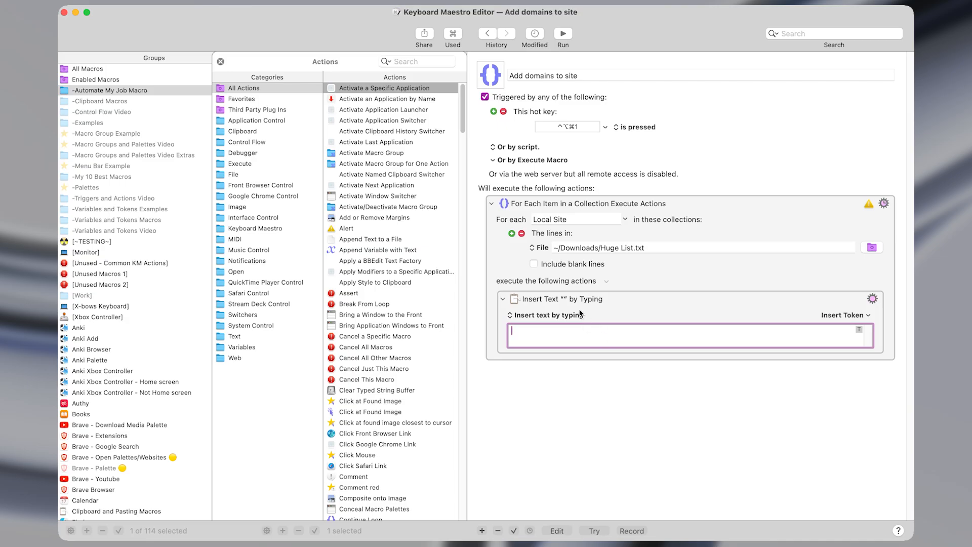
pyautogui.click(580, 314)
pyautogui.click(587, 340)
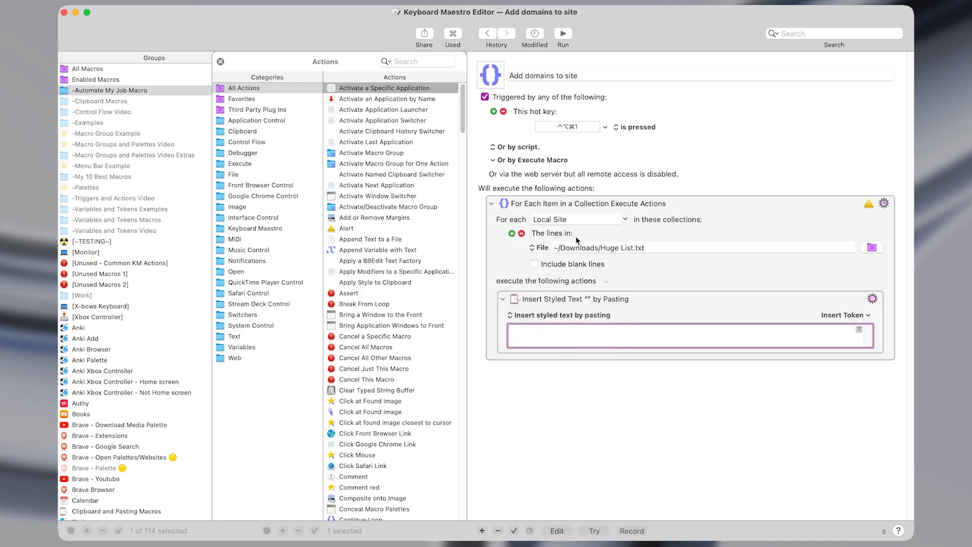
# Set the inserted text to %Variable%Local Site%, copying the variable name from the For Each action
pyautogui.click(580, 223)
pyautogui.press('super+a')
pyautogui.press('super+c')
pyautogui.click(585, 343)
pyautogui.write('%Variable%')
pyautogui.press('super+v')
pyautogui.write('%')
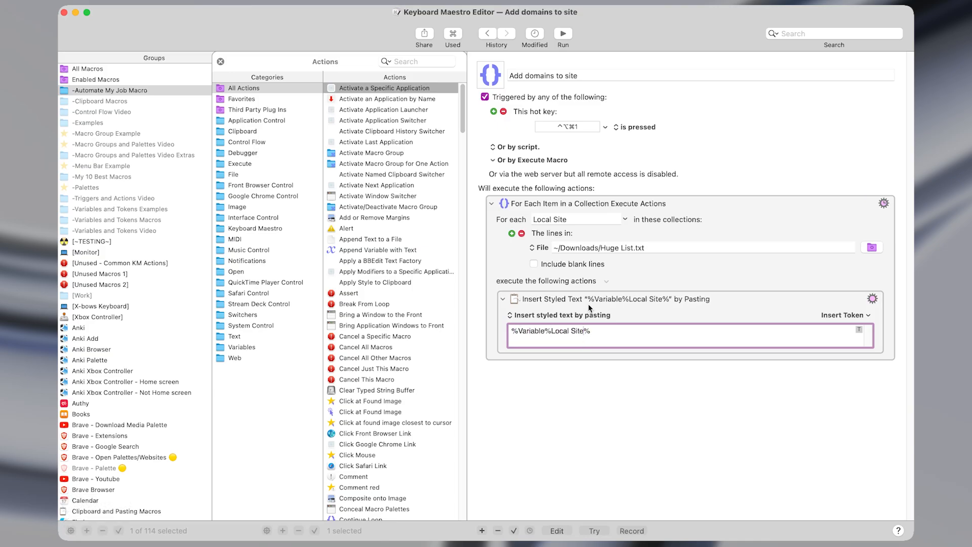
# Add a Type a Keystroke action that simulates Return after the Insert Styled Text action, and select it
pyautogui.press('shift+super+f')
pyautogui.write('inse')
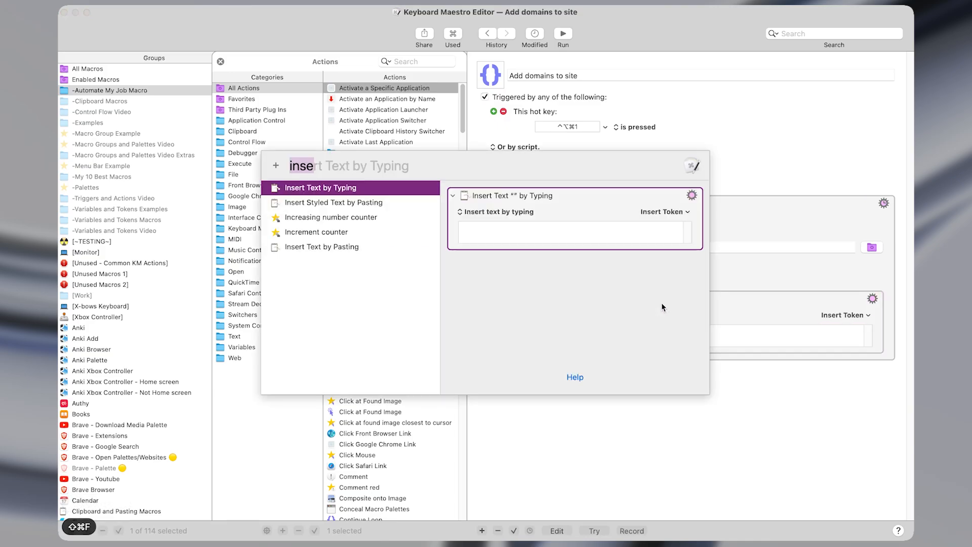
pyautogui.write('typ')
pyautogui.press('Return')
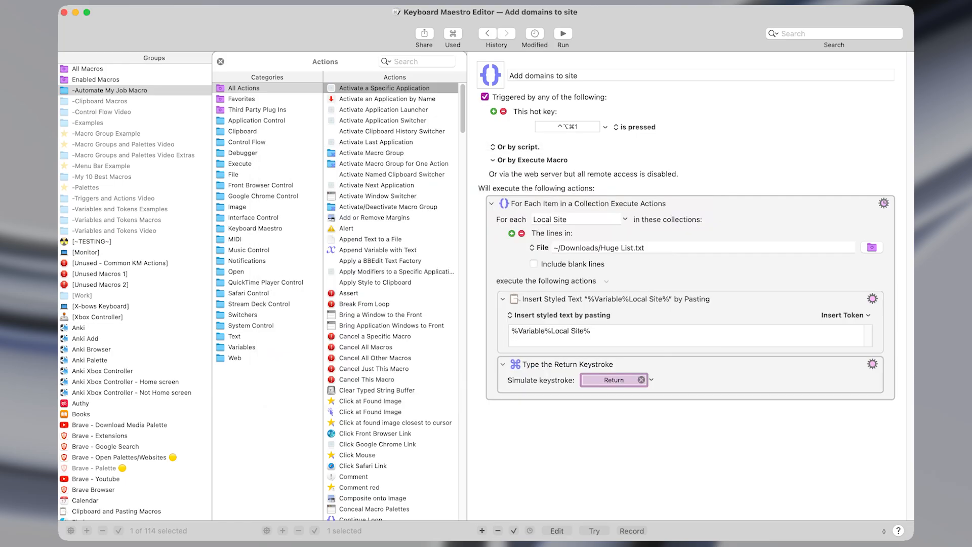
pyautogui.click(727, 391)
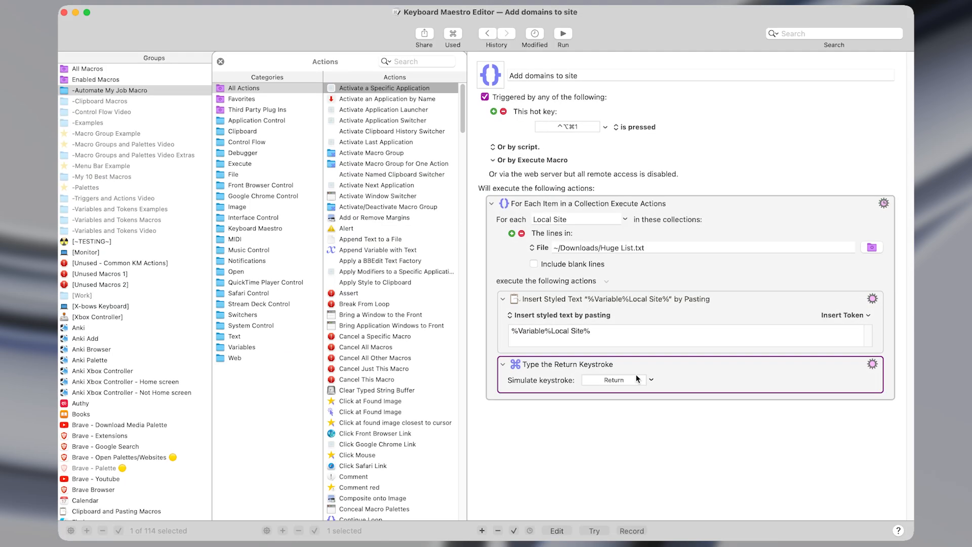
# Switch to Huge List.txt and the browser, copy api.snapkit.com, and add it to the NextDNS denylist
pyautogui.hotkey('ctrl', 'alt', 'q')
pyautogui.hotkey('ctrl', 'alt', 'x')
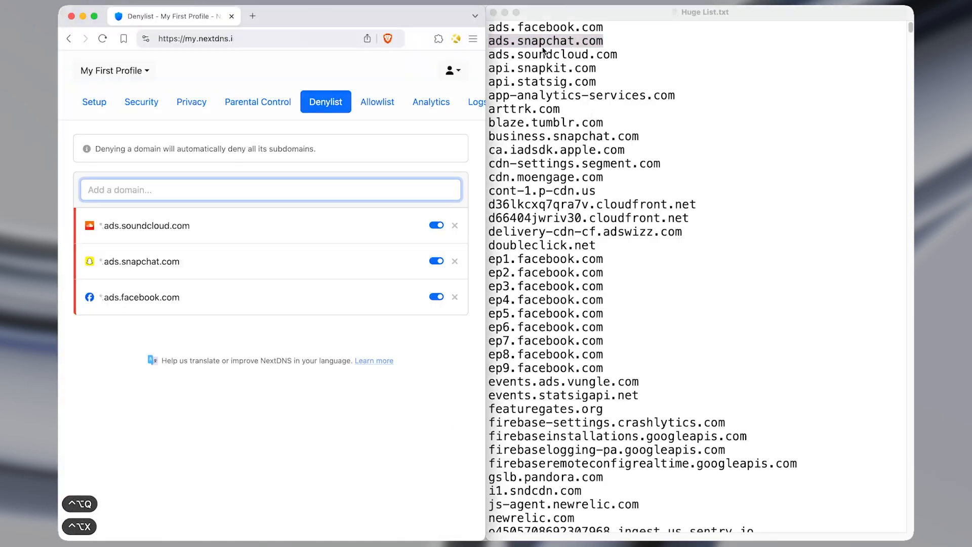
pyautogui.moveTo(596, 64); pyautogui.dragTo(472, 73)
pyautogui.press('super+c')
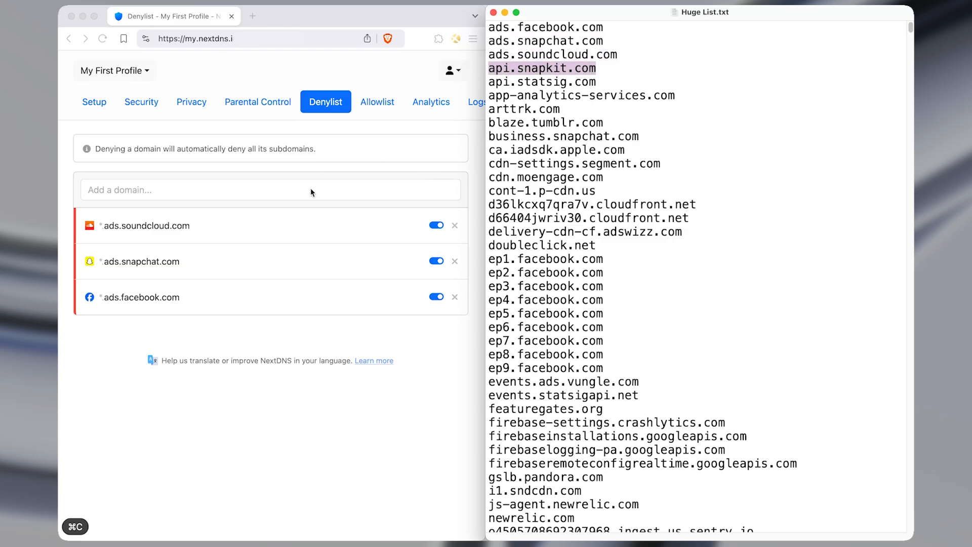
pyautogui.click(283, 192)
pyautogui.press('super+v')
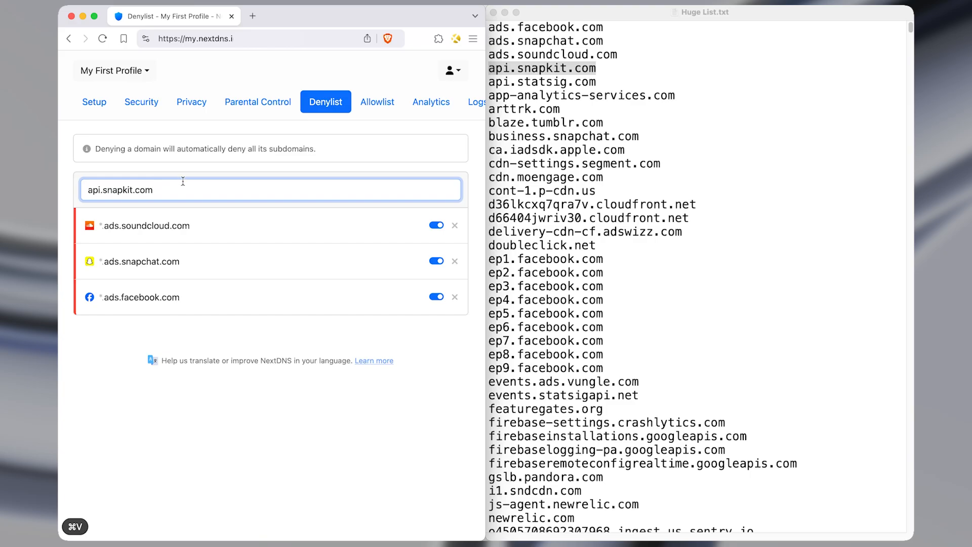
pyautogui.press('Return')
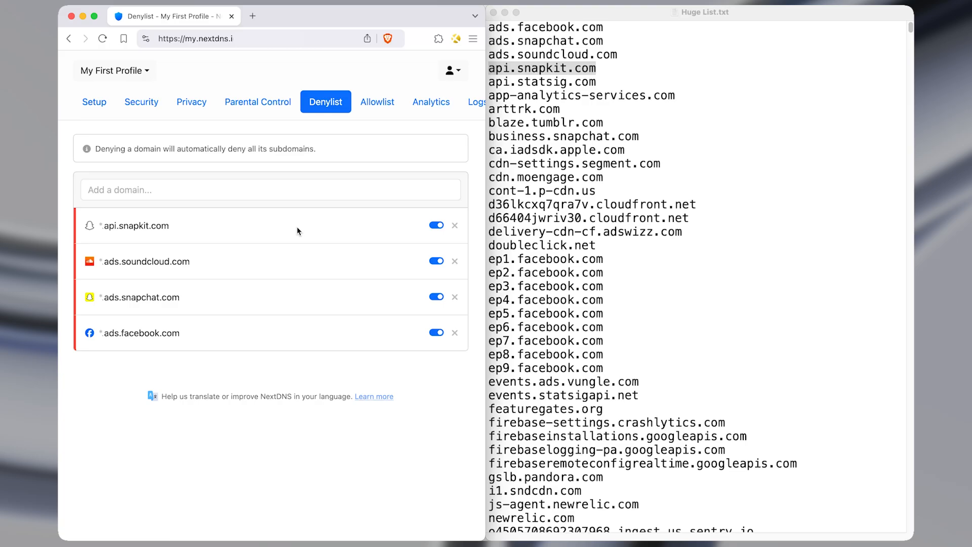
# Examine the denylist page's keyboard focus order, moving forward to the Learn more link and back to the domain field
pyautogui.press('Tab')
pyautogui.press('Tab')
pyautogui.press('Tab')
pyautogui.press('Tab')
pyautogui.press('Tab')
pyautogui.press('Tab')
pyautogui.press('Tab')
pyautogui.press('Tab')
pyautogui.press('Tab')
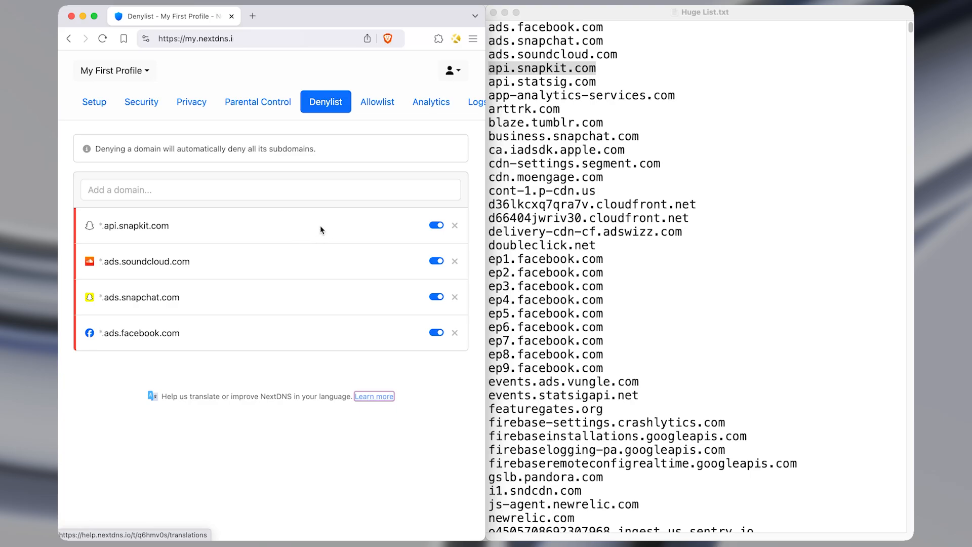
pyautogui.hotkey('shift', 'Tab')
pyautogui.hotkey('shift', 'Tab')
pyautogui.hotkey('shift', 'Tab')
pyautogui.hotkey('shift', 'Tab')
pyautogui.hotkey('shift', 'Tab')
pyautogui.hotkey('shift', 'Tab')
pyautogui.hotkey('shift', 'Tab')
pyautogui.hotkey('shift', 'Tab')
pyautogui.hotkey('shift', 'Tab')
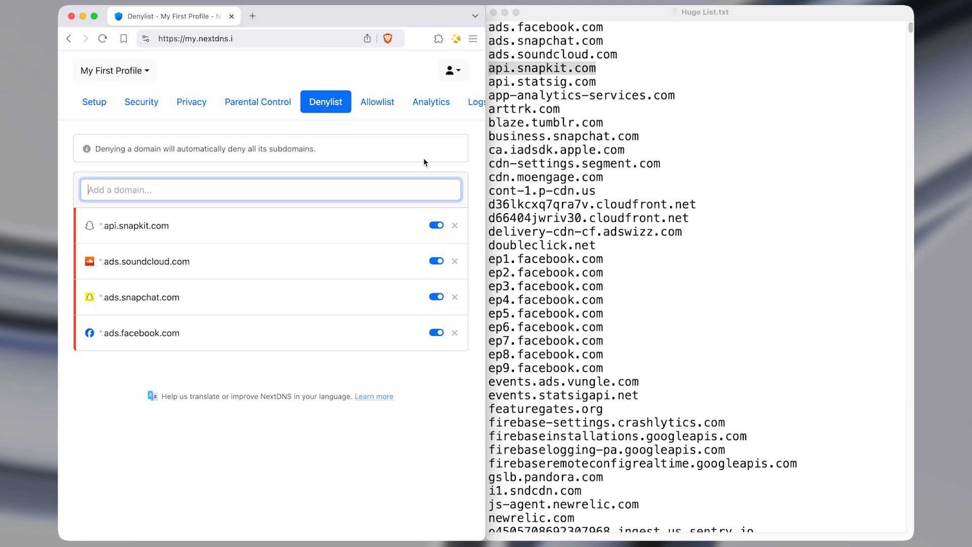
# Add api.statsig.com from Huge List.txt to the denylist, and return focus to the domain field by stepping one element back and forward
pyautogui.click(507, 77)
pyautogui.tripleClick(507, 78)
pyautogui.press('super+c')
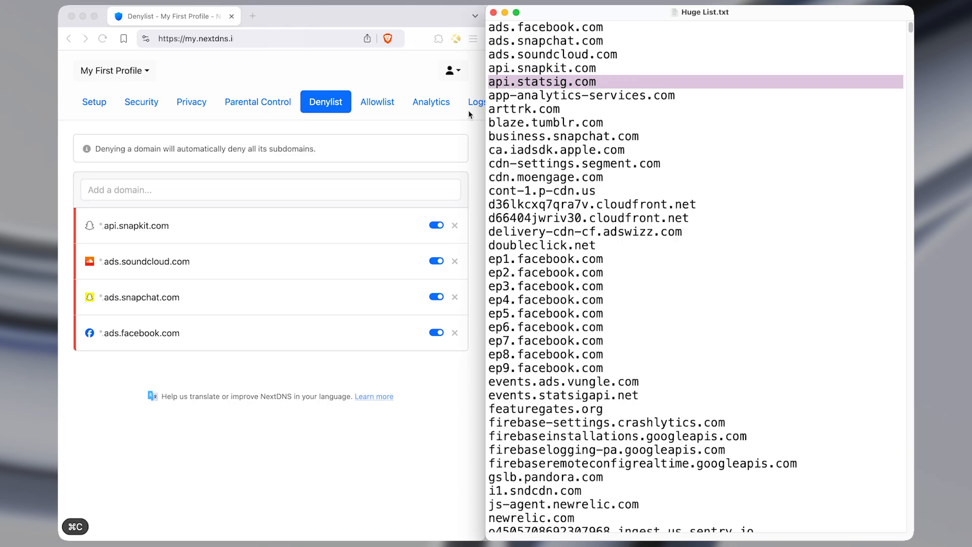
pyautogui.click(252, 187)
pyautogui.press('super+v')
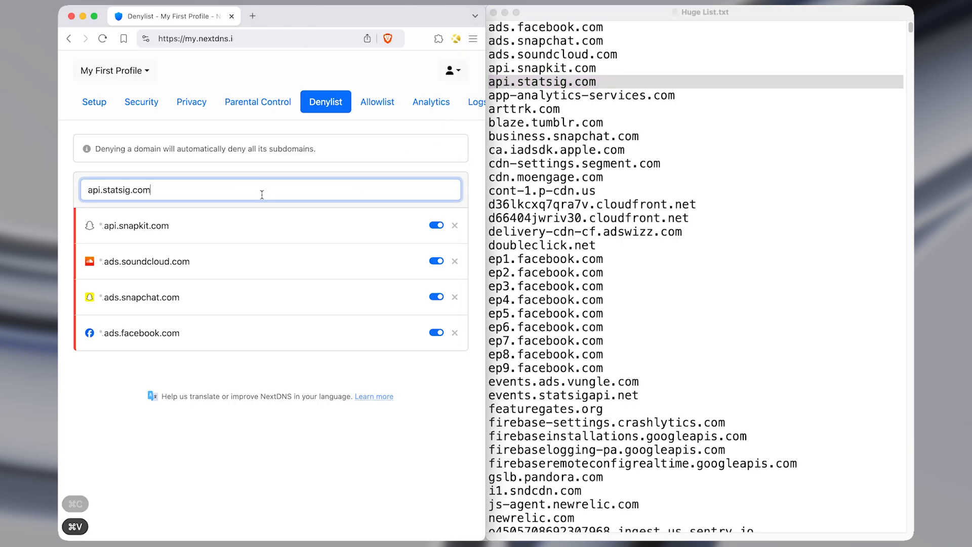
pyautogui.press('Return')
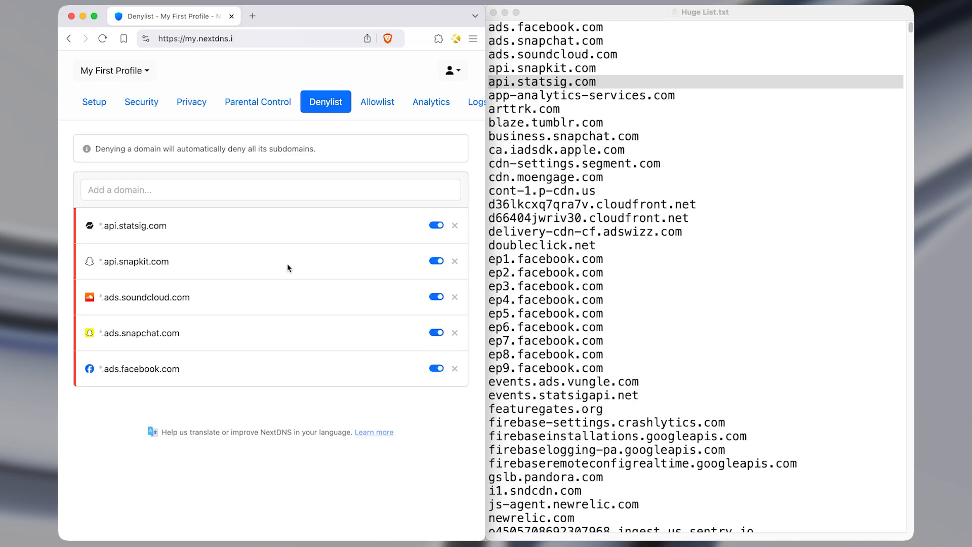
pyautogui.hotkey('shift', 'Tab')
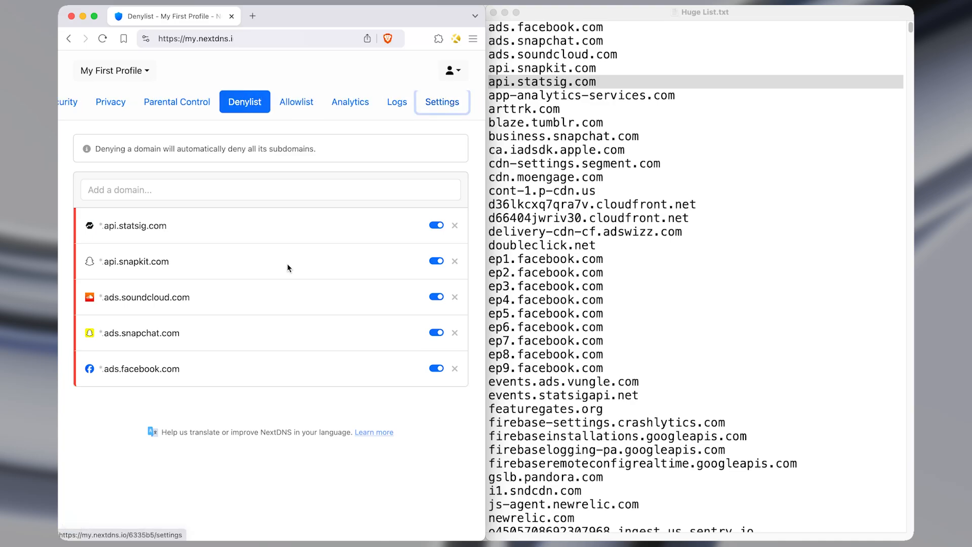
pyautogui.press('Tab')
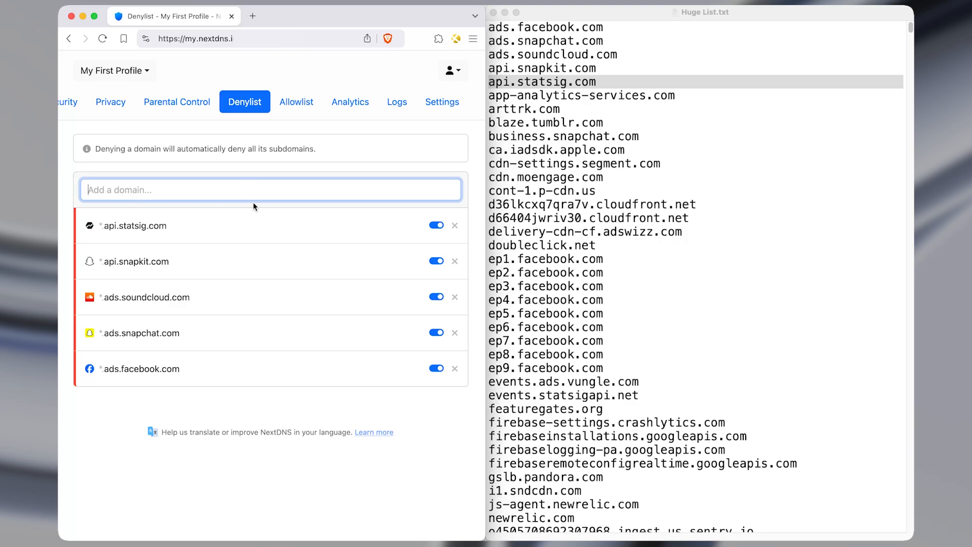
# Return to Keyboard Maestro and duplicate the Return keystroke action twice inside the loop
pyautogui.hotkey('ctrl', 'alt', 'w')
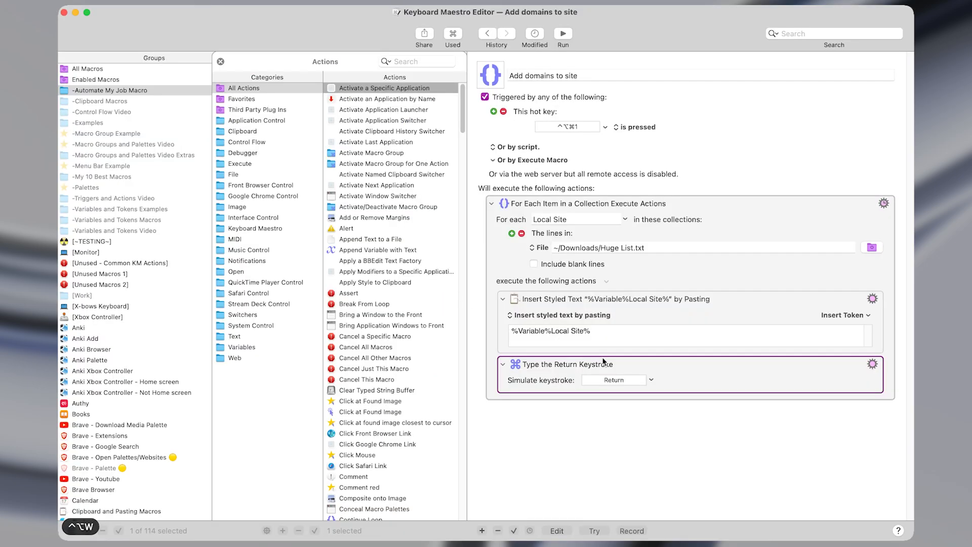
pyautogui.press('super+d')
pyautogui.press('super+d')
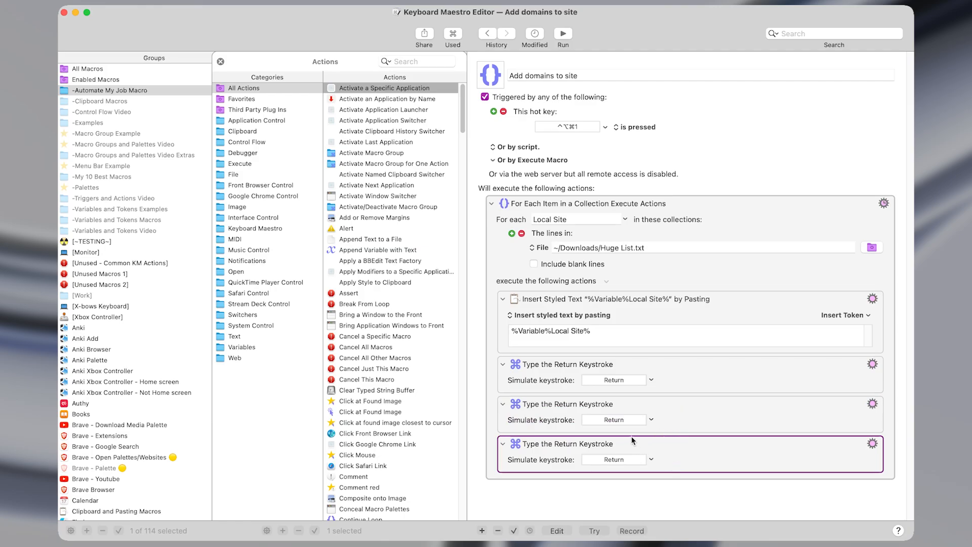
# Set the second keystroke action to Shift+Tab and the third to Tab, then close the list of available actions
pyautogui.click(631, 420)
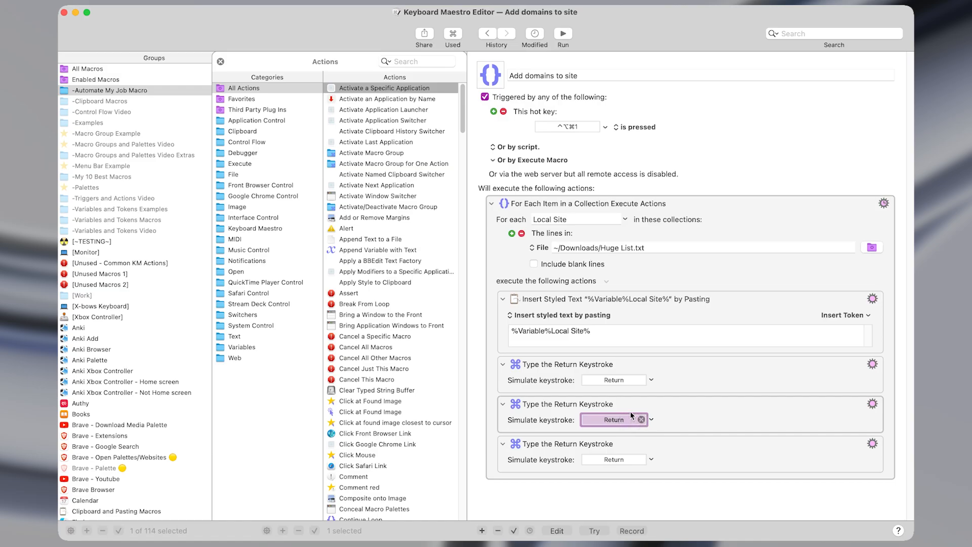
pyautogui.hotkey('shift', '`')
pyautogui.hotkey('shift', 'Tab')
pyautogui.click(619, 459)
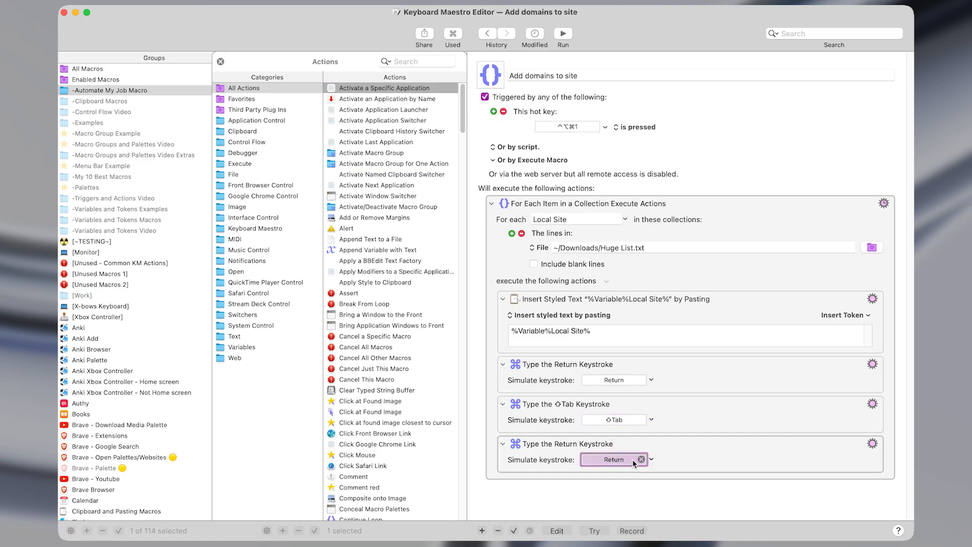
pyautogui.press('Tab')
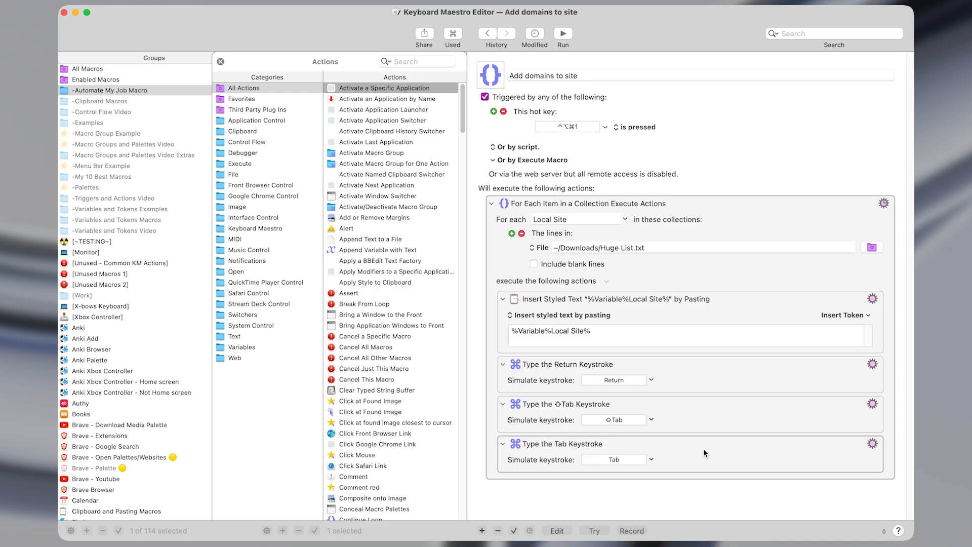
pyautogui.click(221, 61)
pyautogui.click(655, 299)
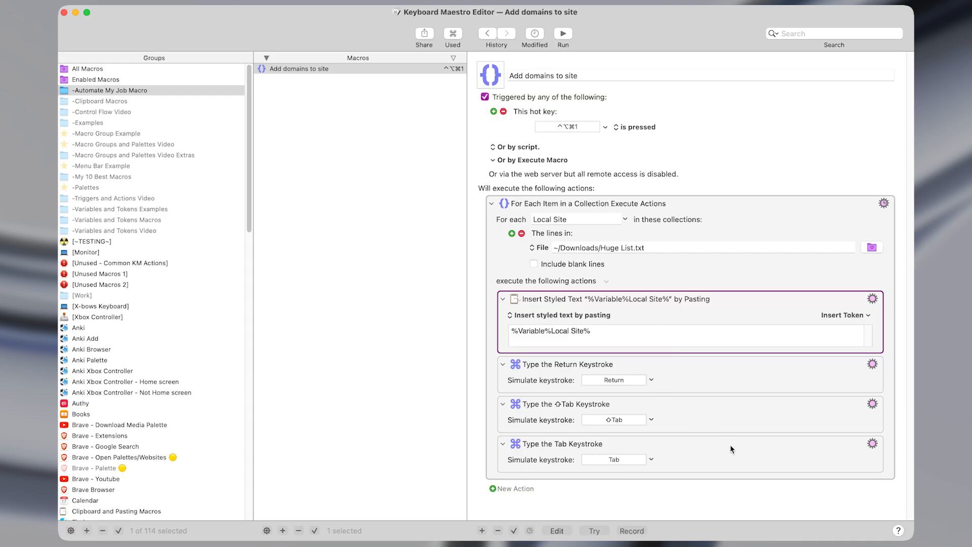
# Switch to the browser, remove all domains from the NextDNS denylist, and place the cursor in the empty domain field
pyautogui.hotkey('ctrl', 'alt', 'x')
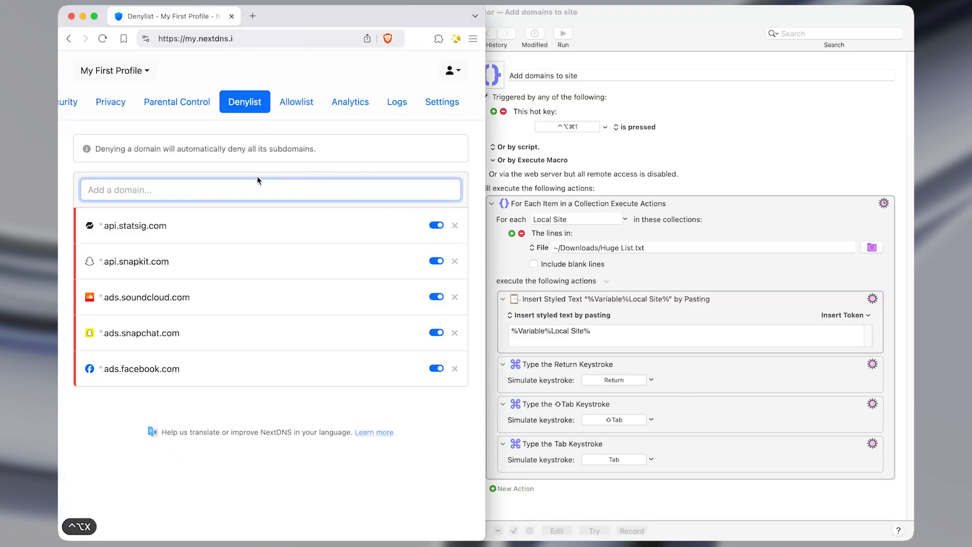
pyautogui.click(308, 188)
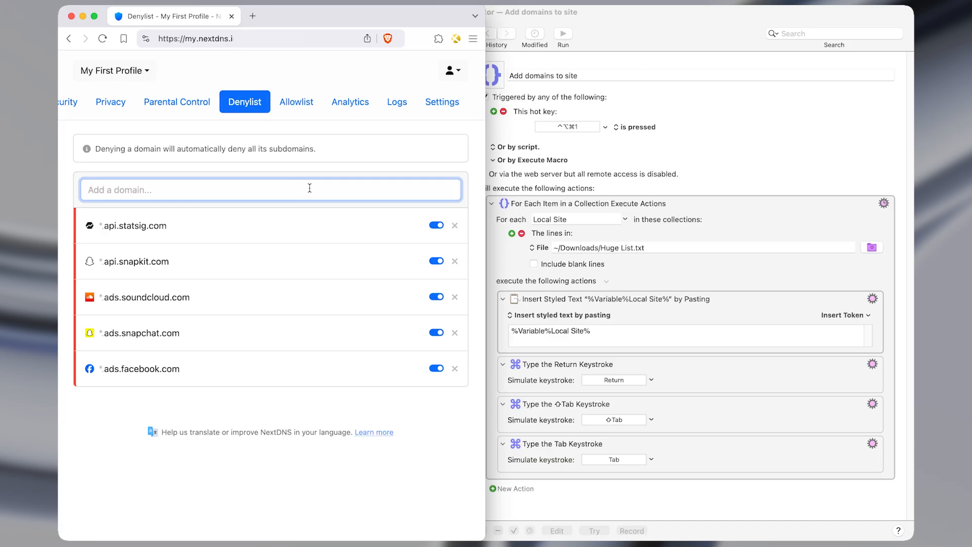
pyautogui.click(453, 227)
pyautogui.click(453, 227)
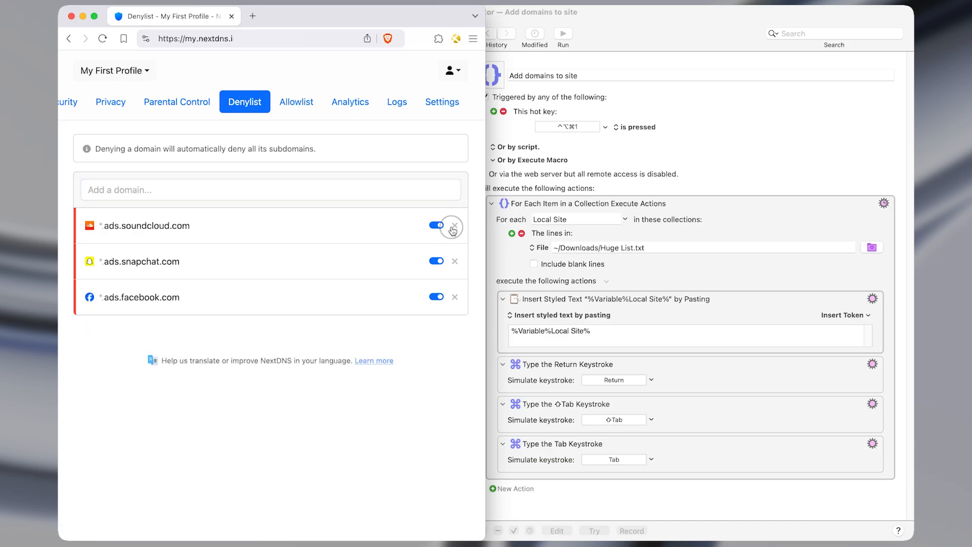
pyautogui.click(453, 227)
pyautogui.click(453, 229)
pyautogui.click(452, 231)
pyautogui.click(331, 190)
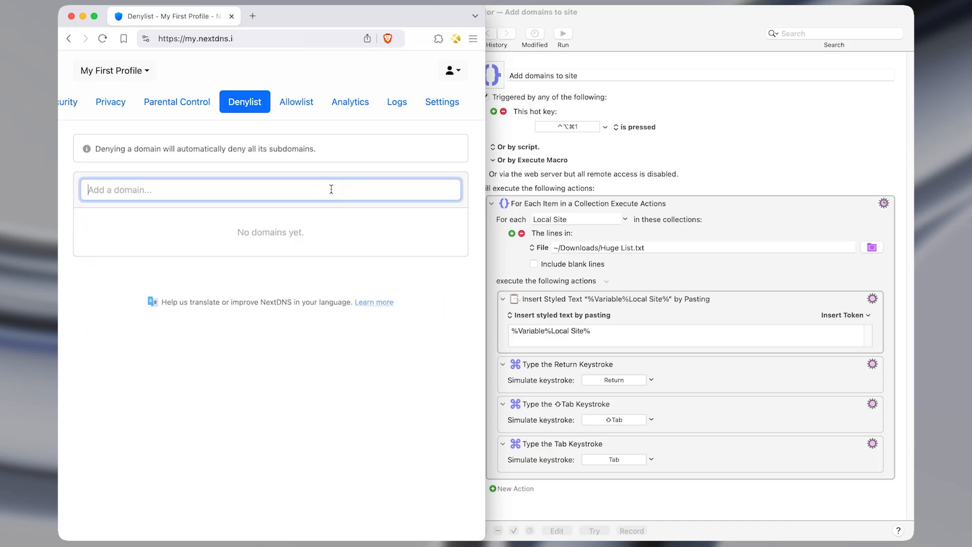
# Test-run the Add domains to site macro in the domain field, stop it, and compare the page with the macro's actions
pyautogui.press('ctrl+alt+super+1')
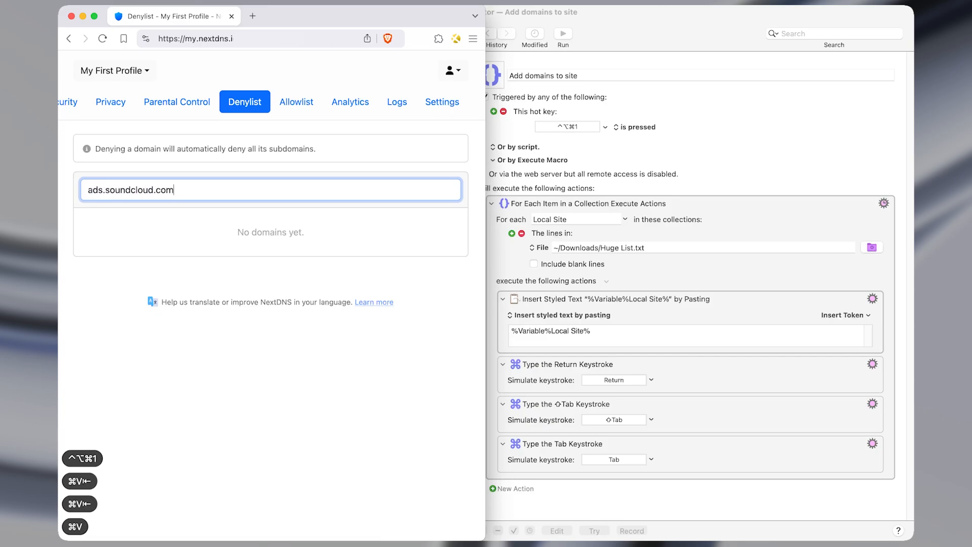
pyautogui.press('ctrl+alt+super+9')
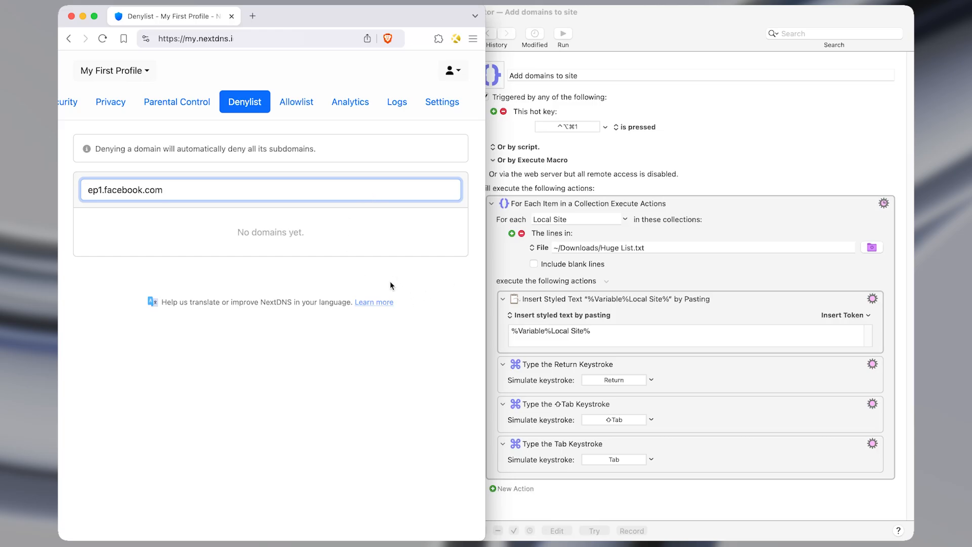
pyautogui.press('super+Tab')
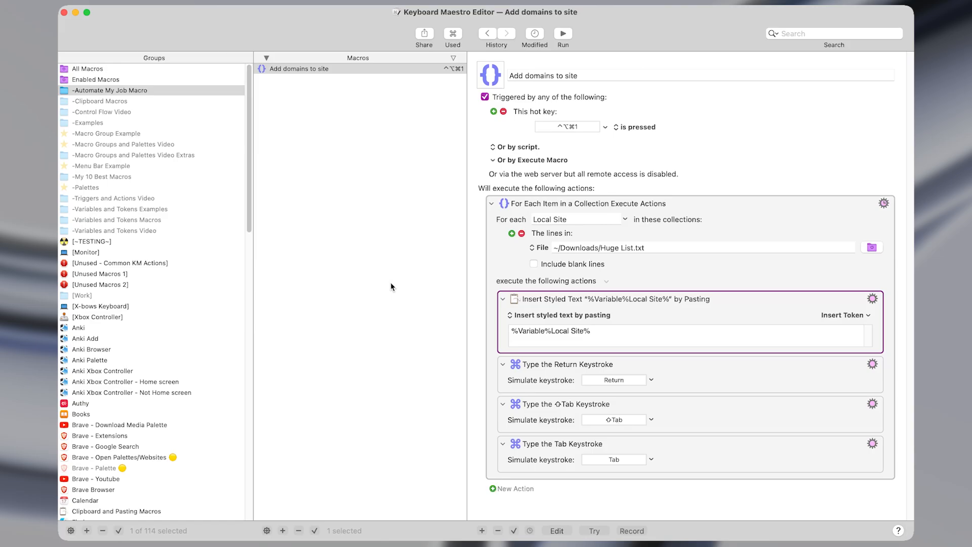
pyautogui.press('super+Tab')
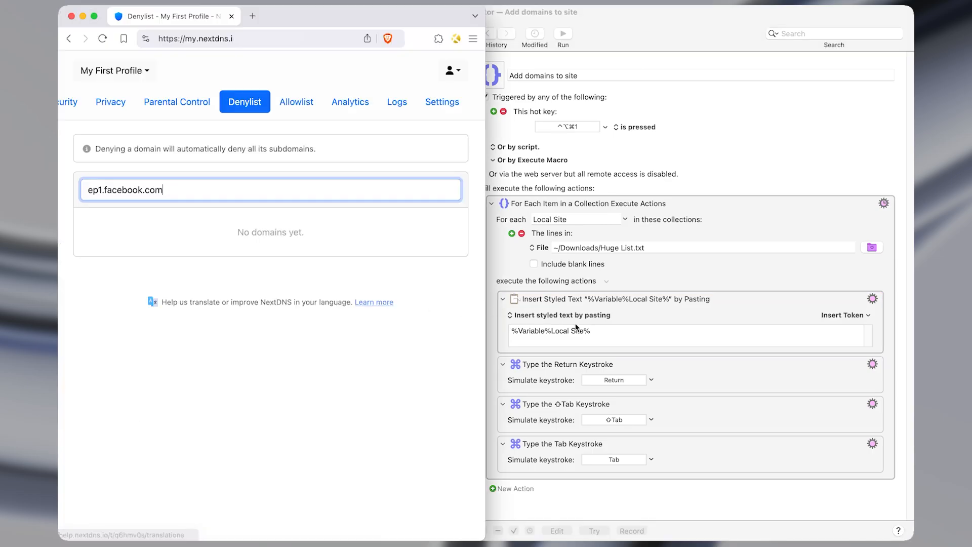
# Return to Keyboard Maestro, insert a Pause action after the Return keystroke in the loop, and set it to 1 second
pyautogui.click(691, 412)
pyautogui.click(713, 383)
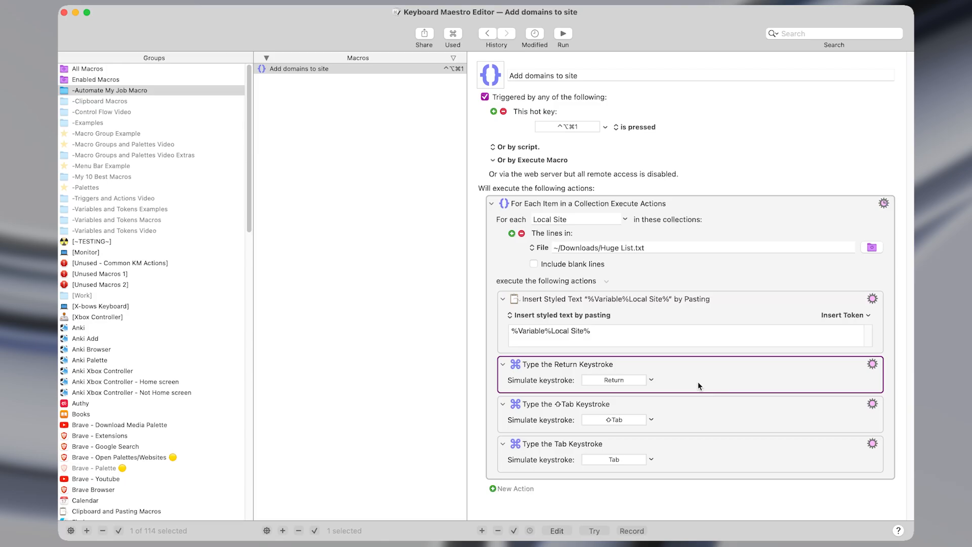
pyautogui.press('ctrl+super+t')
pyautogui.write('pau')
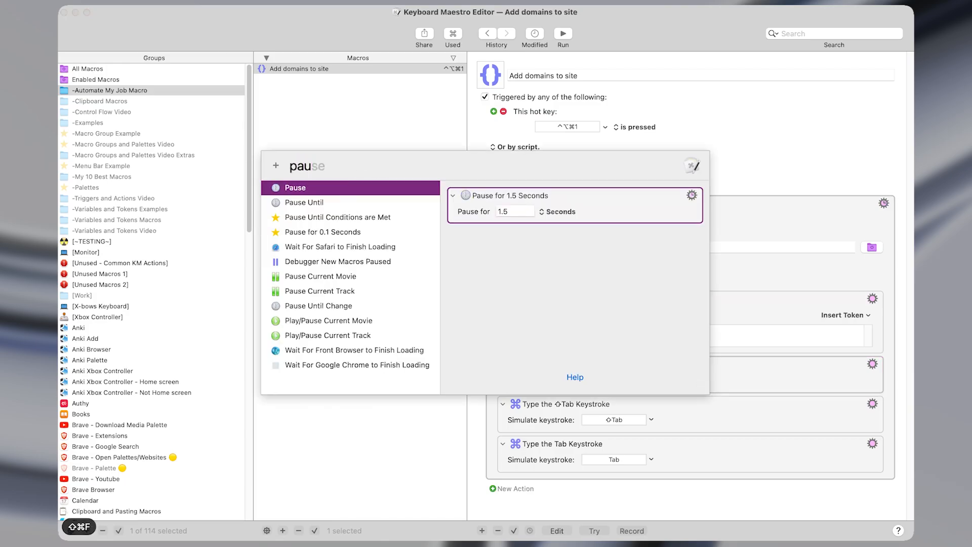
pyautogui.press('Return')
pyautogui.click(668, 383)
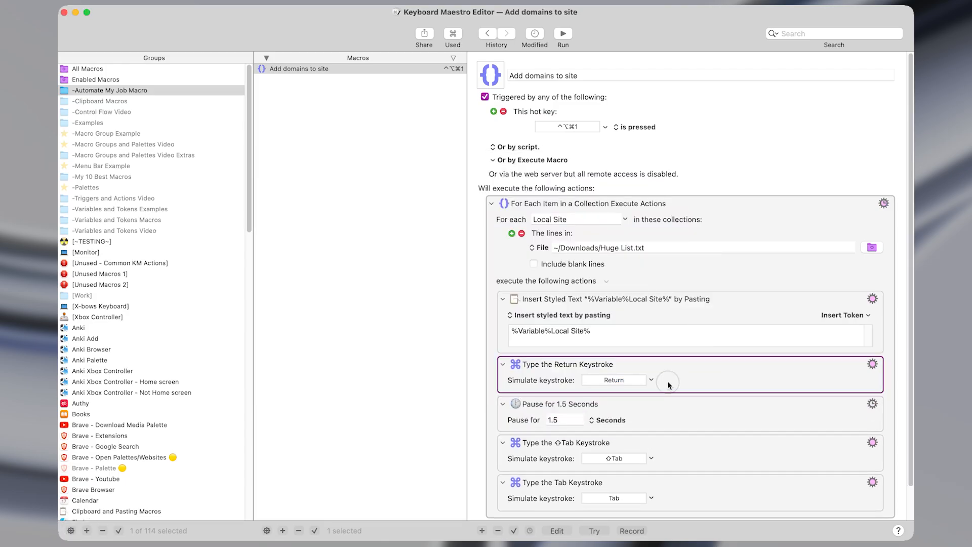
pyautogui.scroll(-2, 666, 383)
pyautogui.doubleClick(564, 385)
pyautogui.write('1')
pyautogui.click(671, 376)
pyautogui.scroll(2, 620, 340)
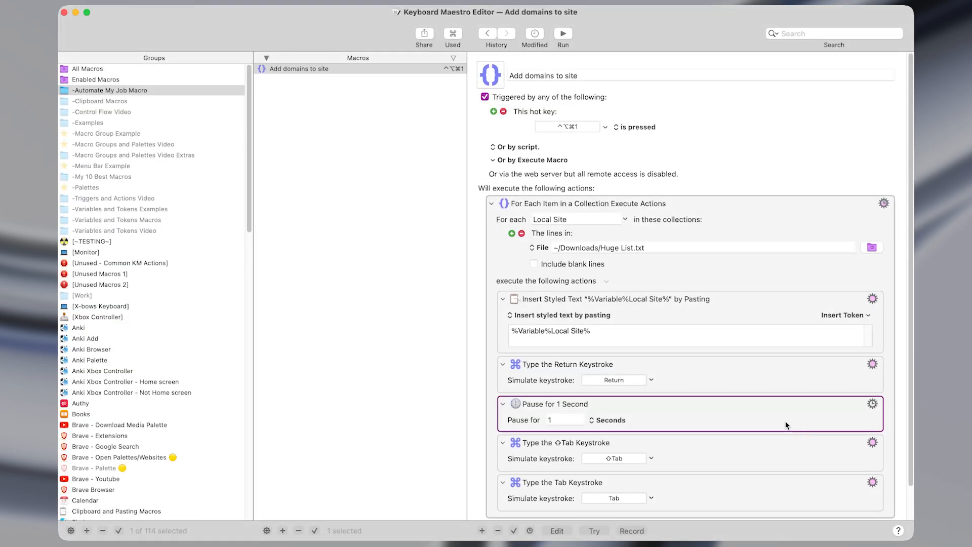
# Switch to the browser, clear the leftover domain from the denylist field, and test-run the Add domains to site macro before stopping it
pyautogui.hotkey('ctrl', 'alt', 'x')
pyautogui.moveTo(225, 181); pyautogui.dragTo(109, 177)
pyautogui.press('super+a')
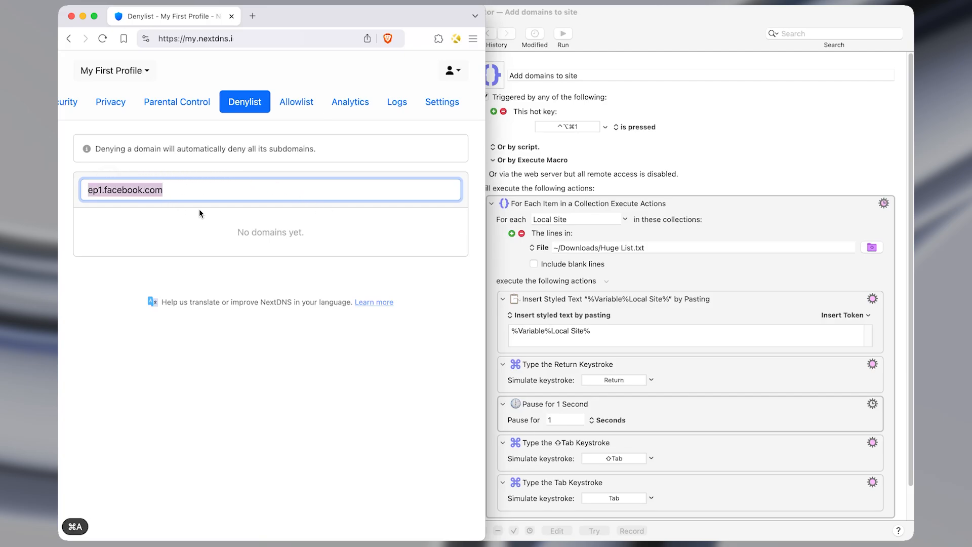
pyautogui.press('BackSpace')
pyautogui.press('ctrl+alt+super+1')
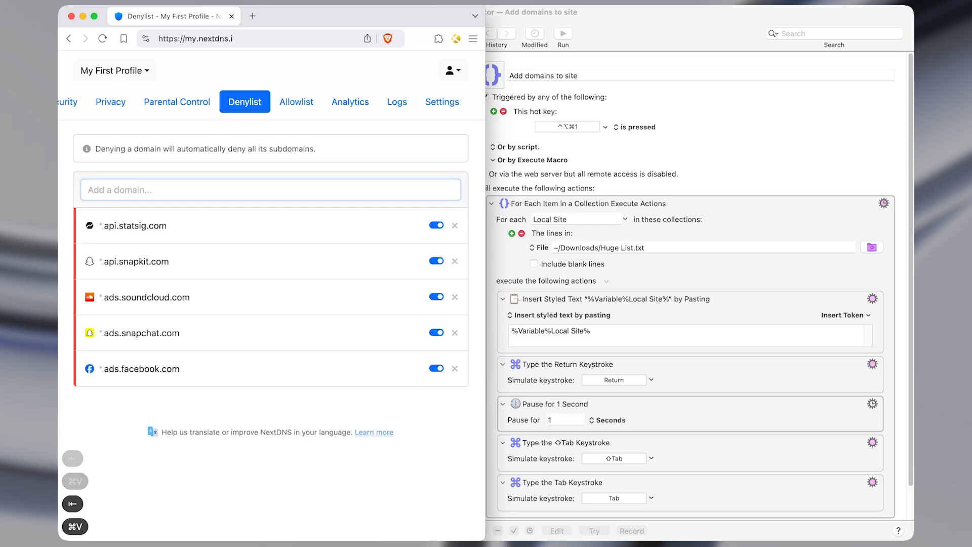
pyautogui.press('ctrl+alt+super+0')
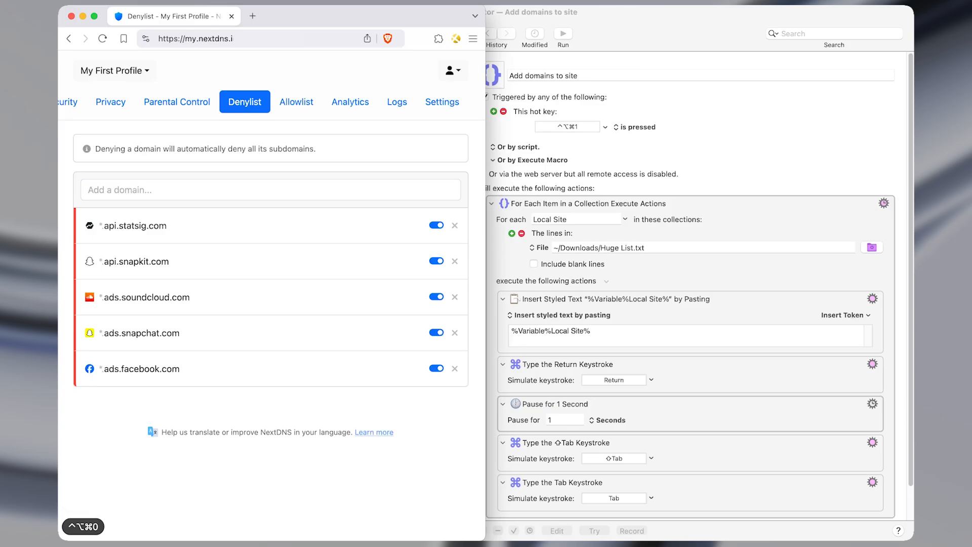
# Return to Keyboard Maestro and set the Pause action's duration to .3 seconds
pyautogui.click(557, 404)
pyautogui.click(565, 419)
pyautogui.scroll(-1, 633, 403)
pyautogui.press('BackSpace')
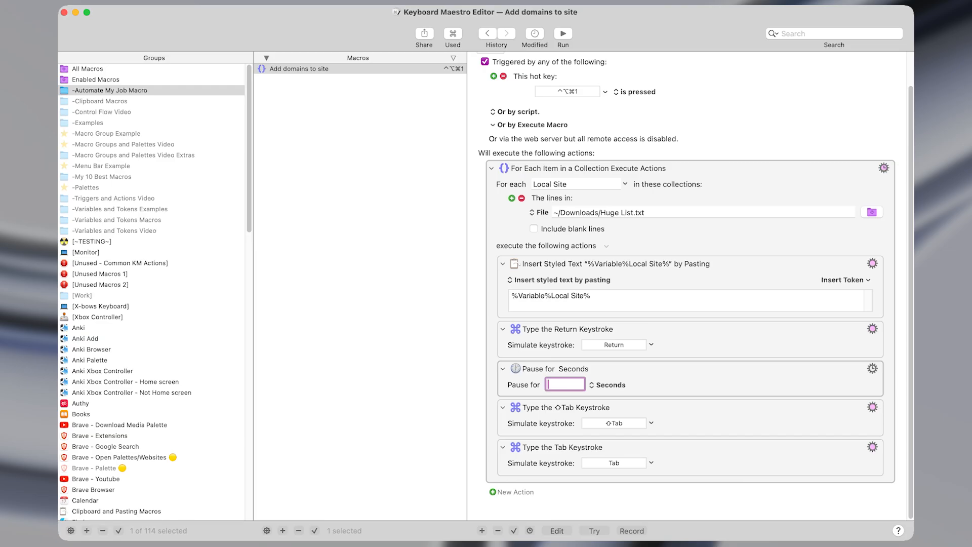
pyautogui.write('.3')
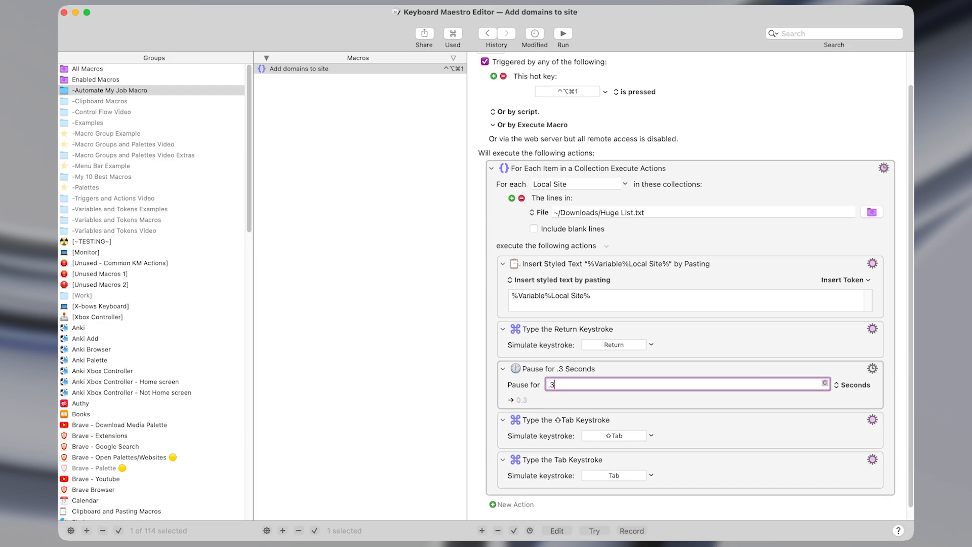
pyautogui.click(587, 396)
pyautogui.scroll(1, 587, 395)
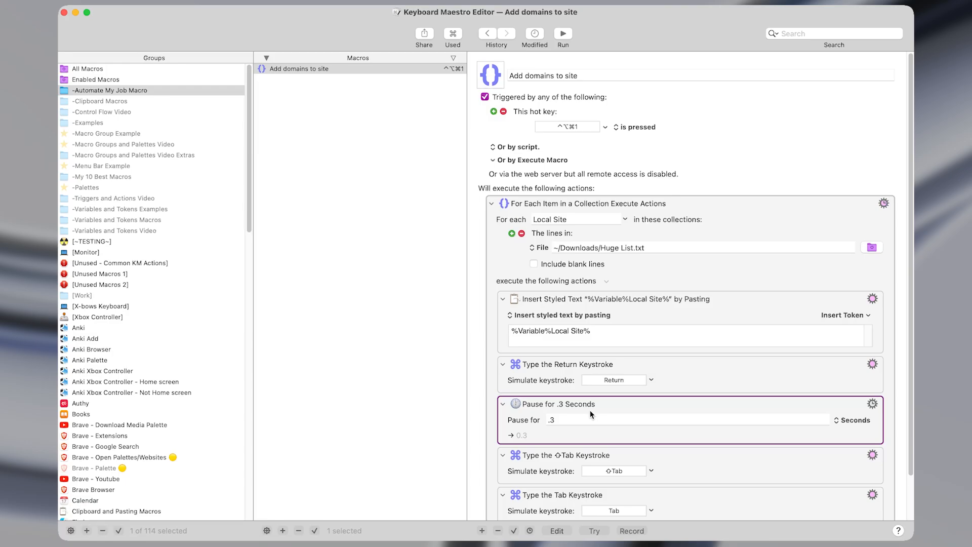
# Switch to the browser, delete every domain on the NextDNS denylist, and place the cursor in the domain field
pyautogui.hotkey('ctrl', 'alt', 'x')
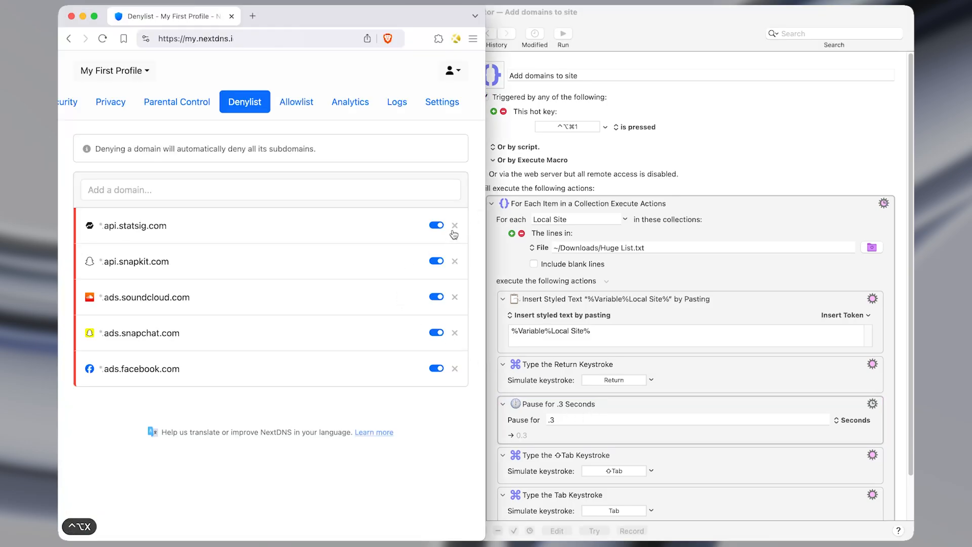
pyautogui.click(454, 229)
pyautogui.click(455, 228)
pyautogui.click(358, 194)
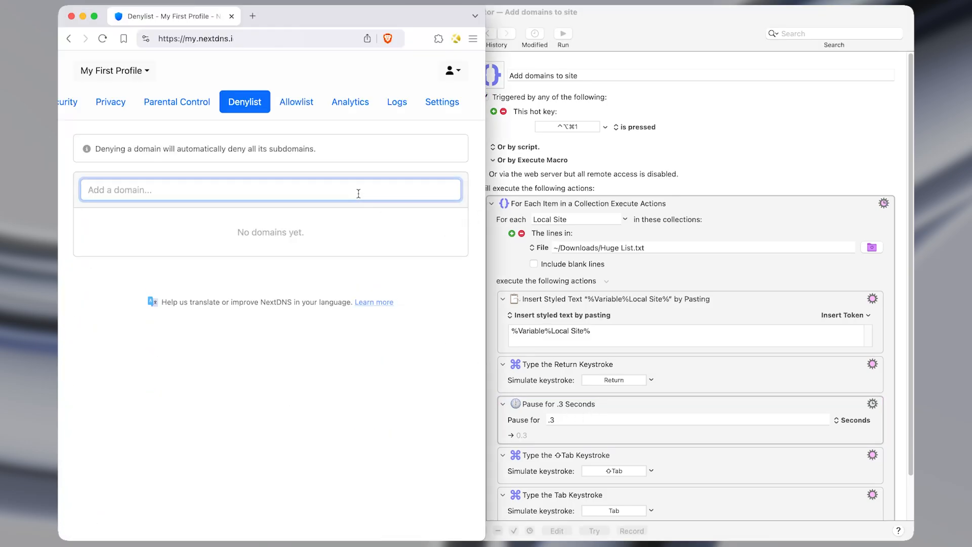
# Run the Add domains to site macro on the whole list and check the domains added to the denylist
pyautogui.press('ctrl+alt+super+1')
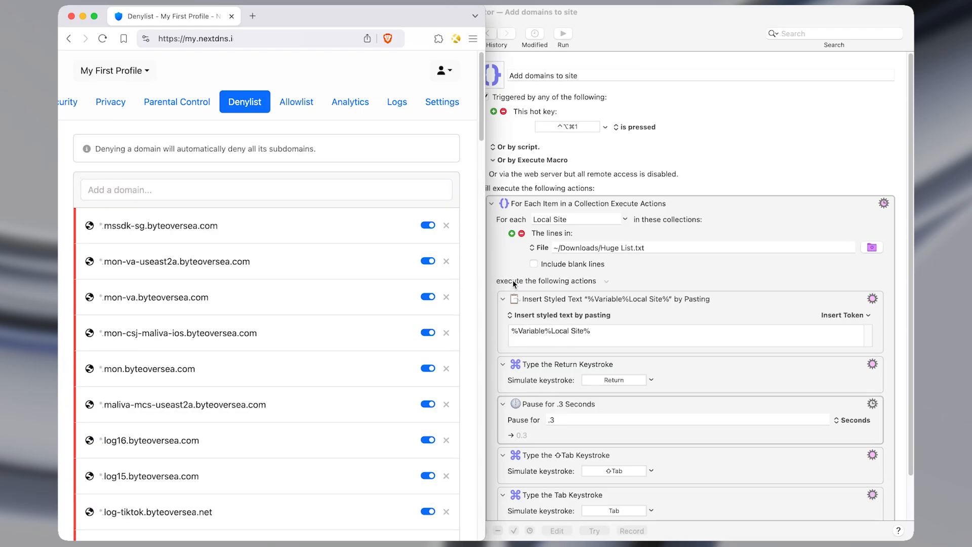
pyautogui.scroll(-20, 446, 278)
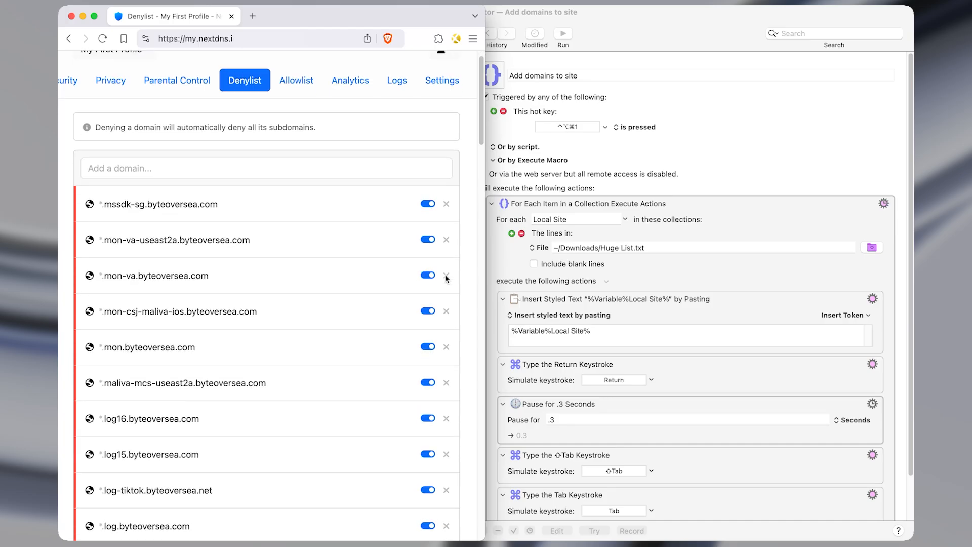
pyautogui.scroll(-20, 446, 279)
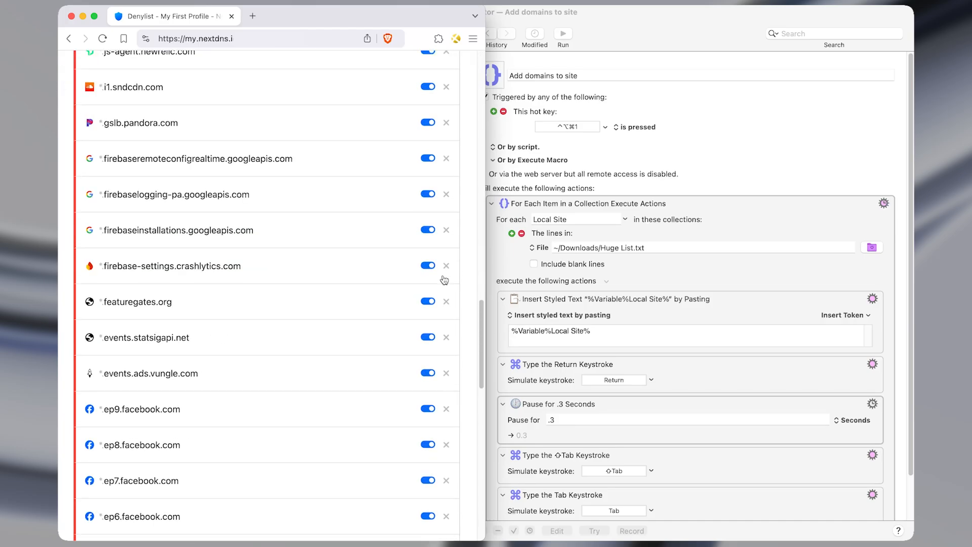
pyautogui.scroll(-3, 381, 248)
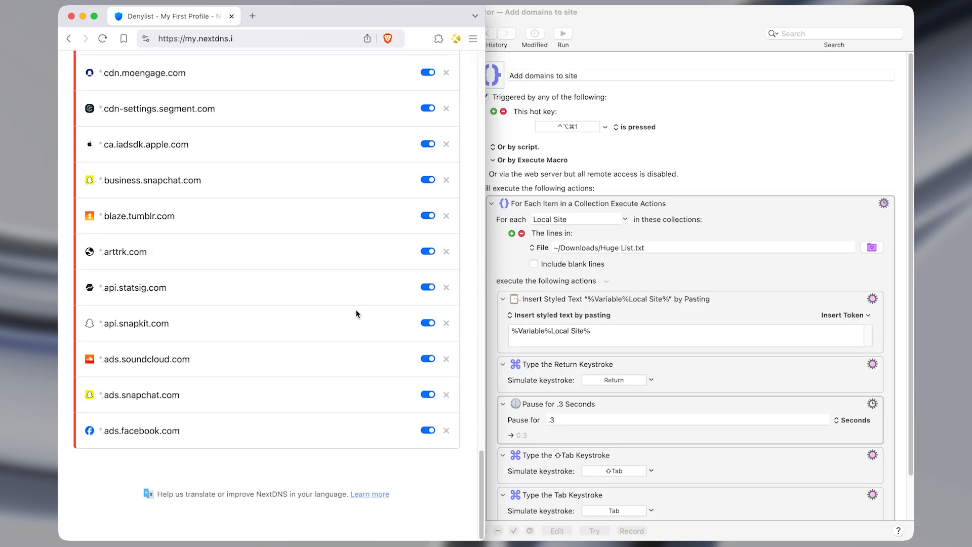
pyautogui.scroll(20, 356, 254)
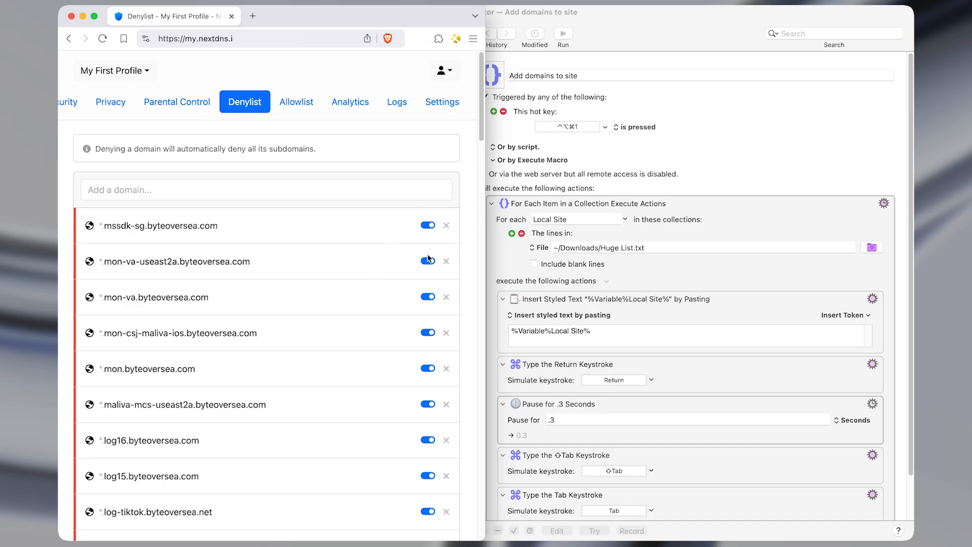
# Return to Keyboard Maestro and review the For Each loop and its insert, keystroke and pause actions
pyautogui.press('super+Tab')
pyautogui.scroll(-2, 717, 194)
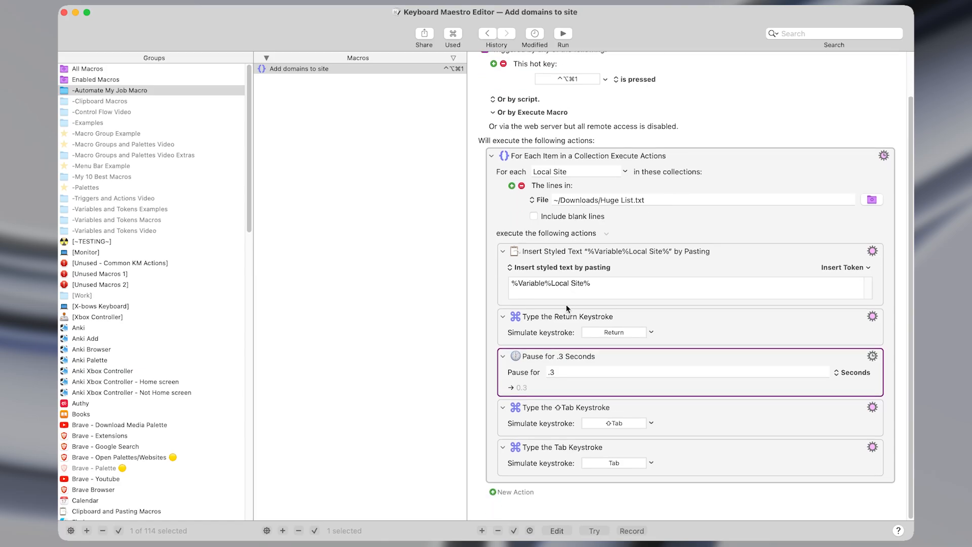
pyautogui.click(490, 373)
pyautogui.scroll(2, 490, 373)
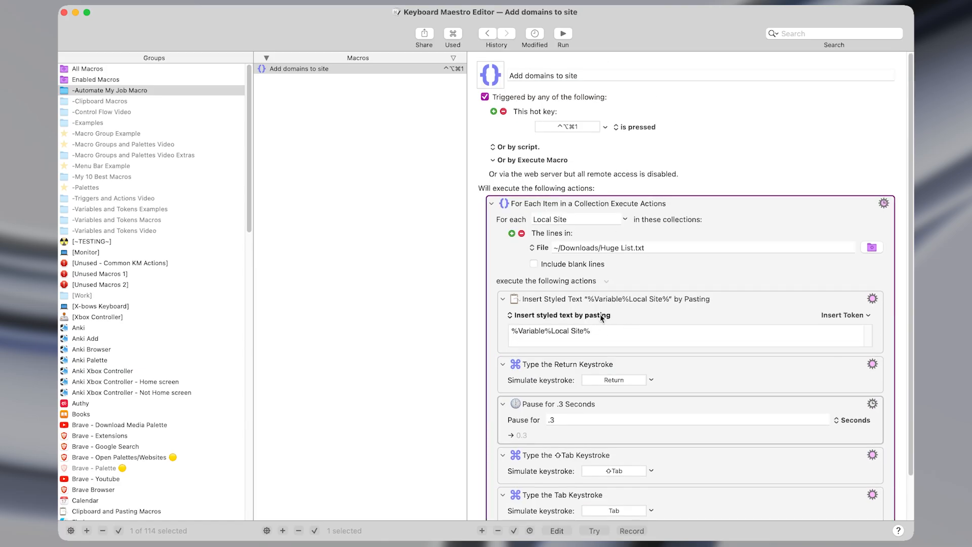
pyautogui.scroll(-2, 732, 357)
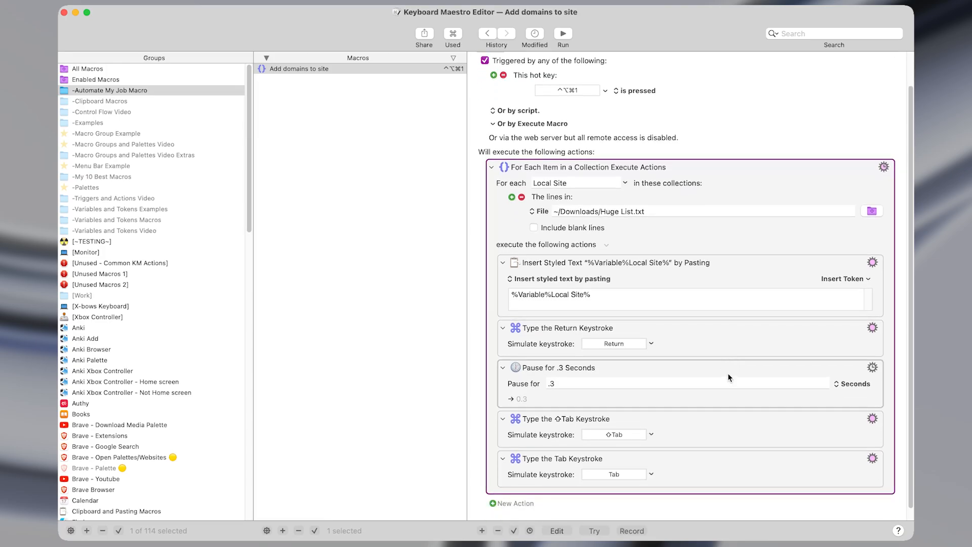
pyautogui.scroll(2, 684, 231)
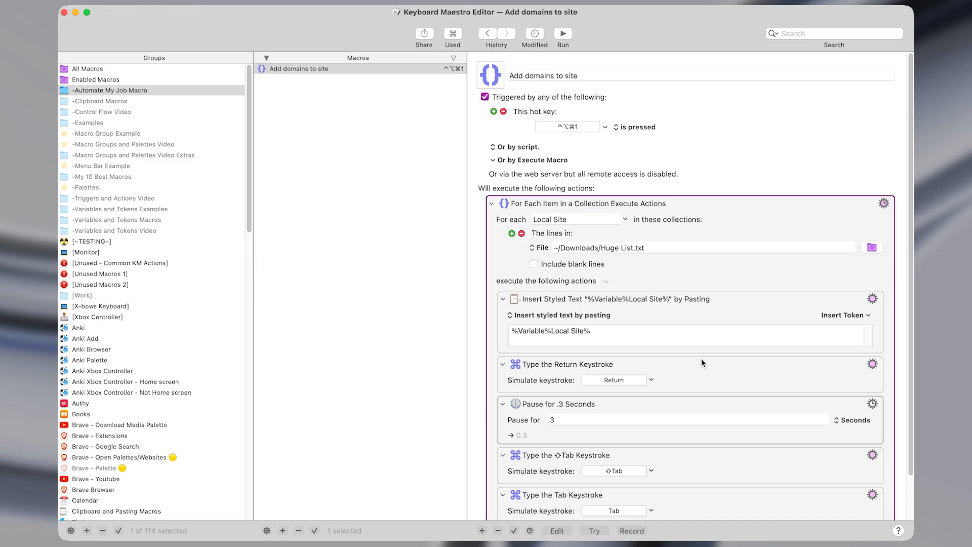
pyautogui.scroll(-2, 701, 362)
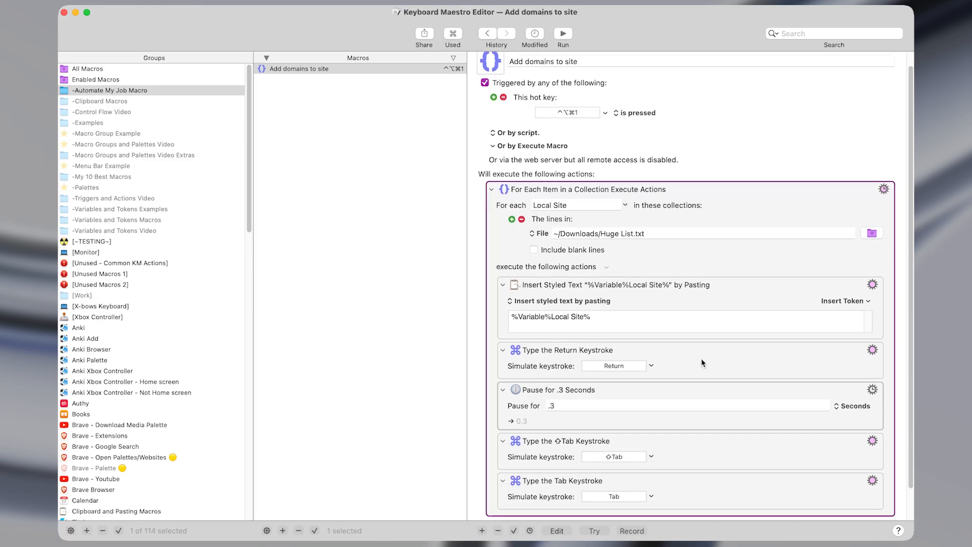